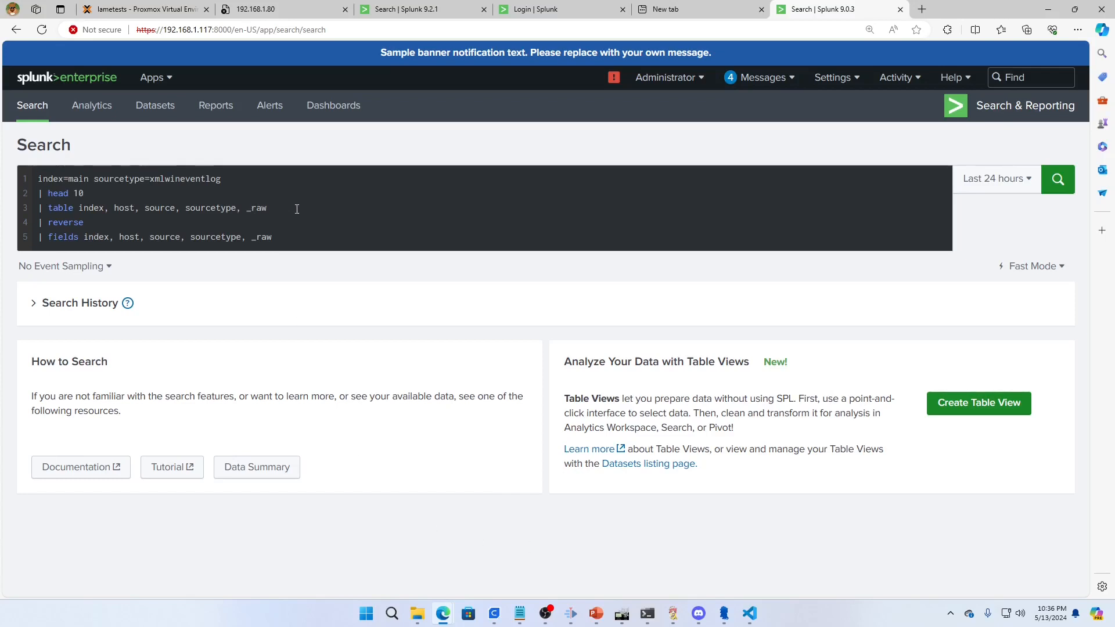
pyautogui.click(229, 187)
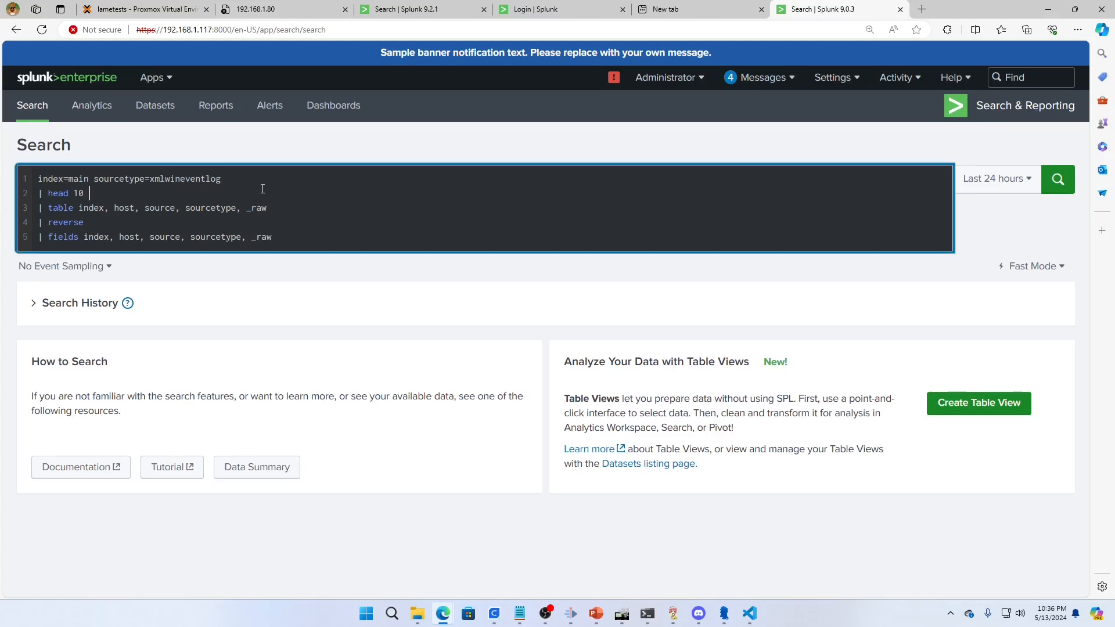
pyautogui.hotkey('ctrl', 'a')
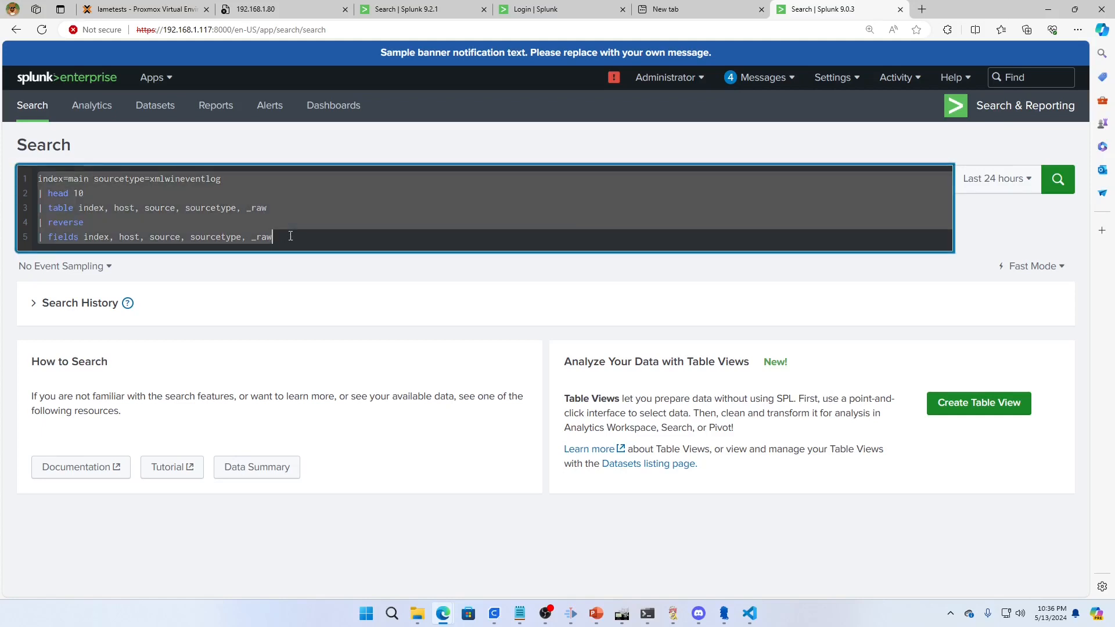
pyautogui.click(320, 232)
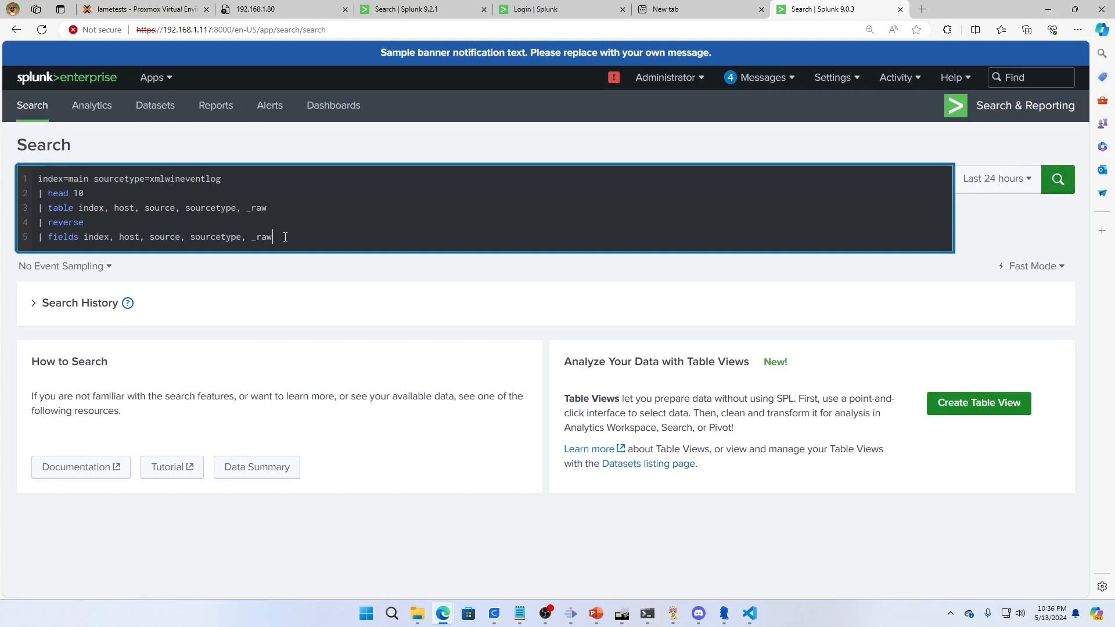
pyautogui.hotkey('shift', 'Home')
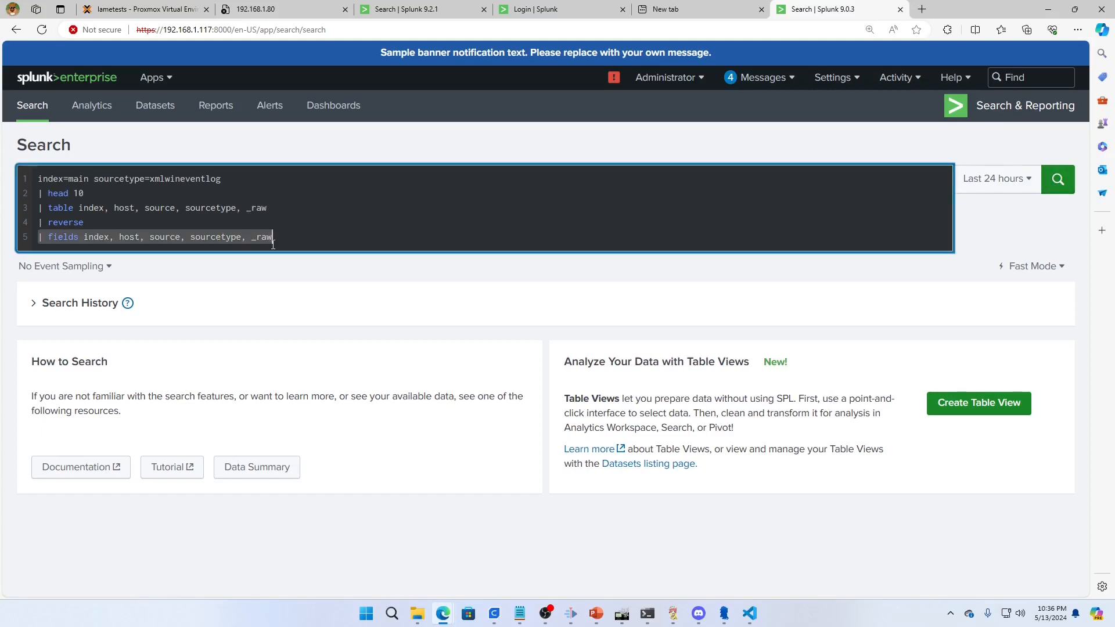
pyautogui.tripleClick(120, 192)
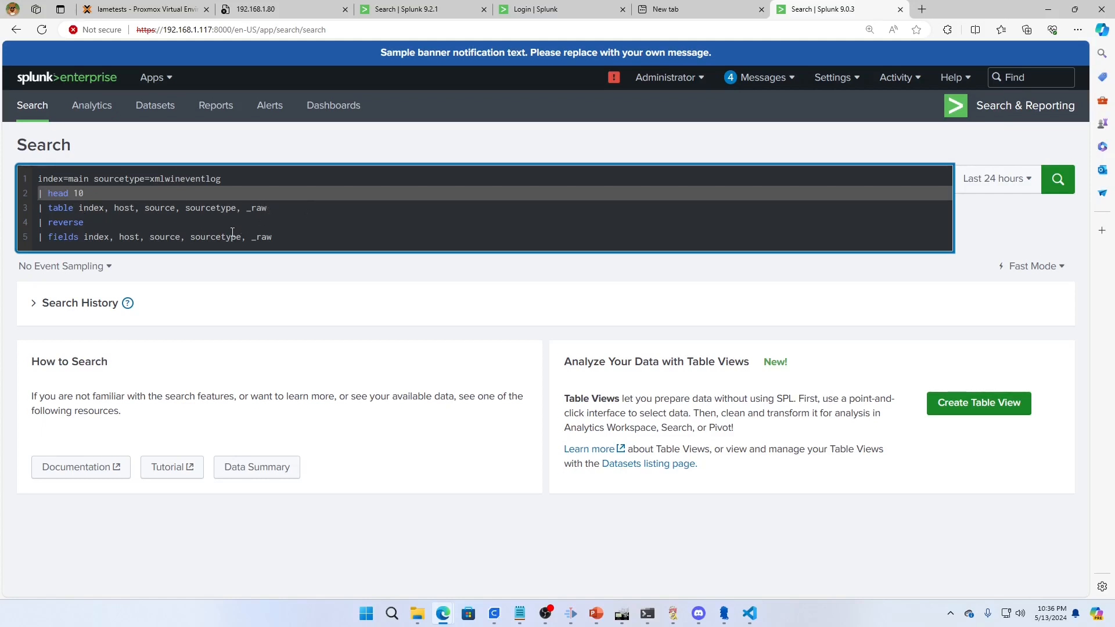
# Add _time to the field lists of both the table and fields commands in the query, and run the search
pyautogui.click(297, 208)
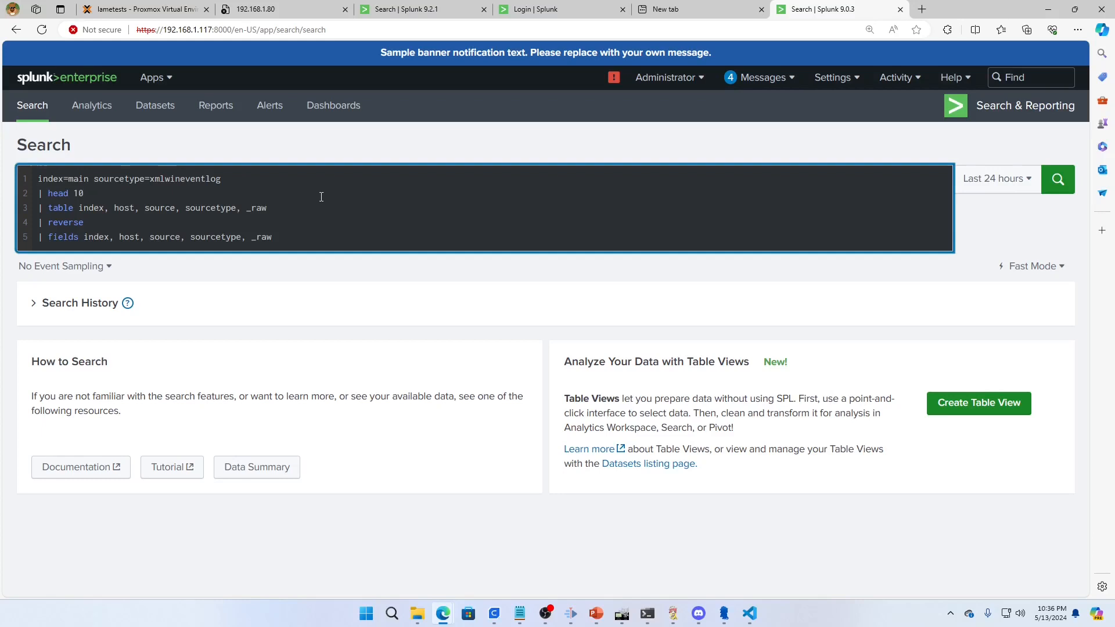
pyautogui.write(', _time')
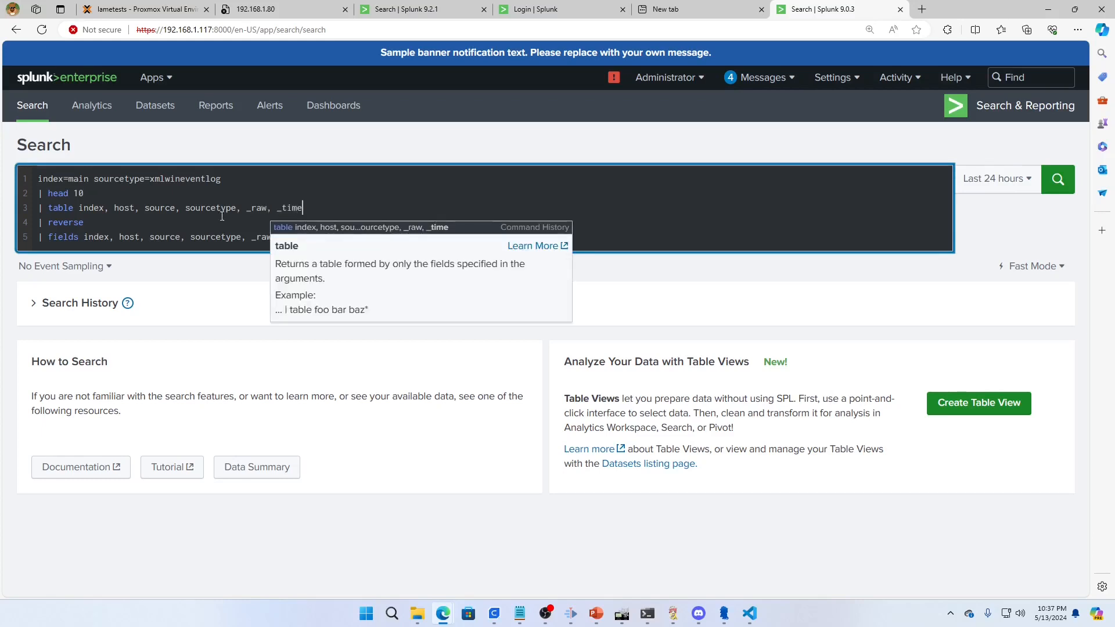
pyautogui.click(129, 225)
pyautogui.click(302, 231)
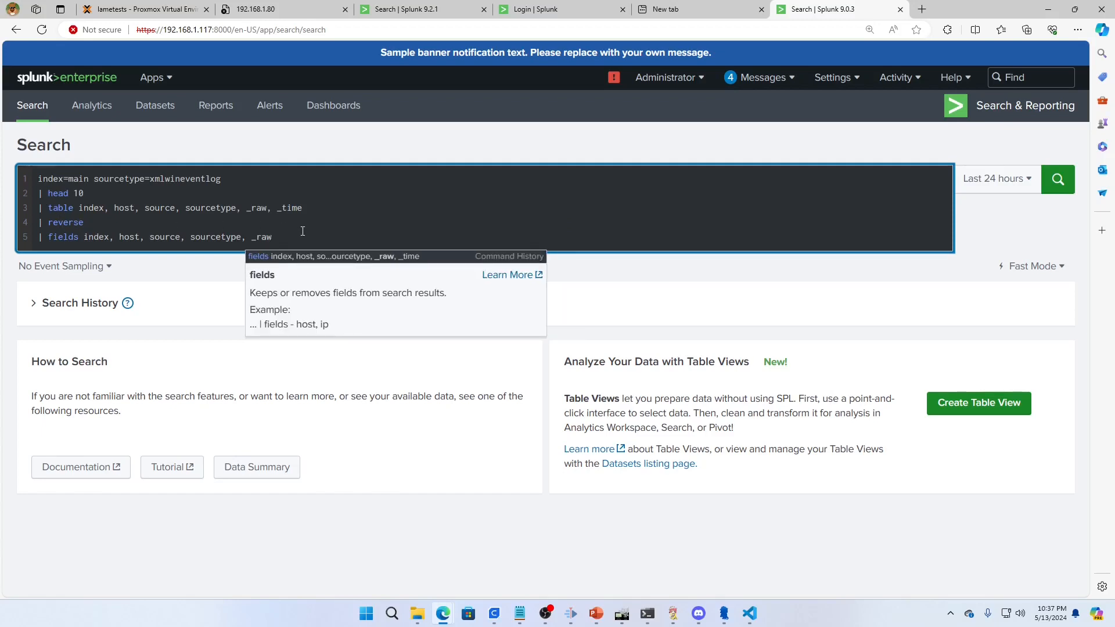
pyautogui.write(', _time')
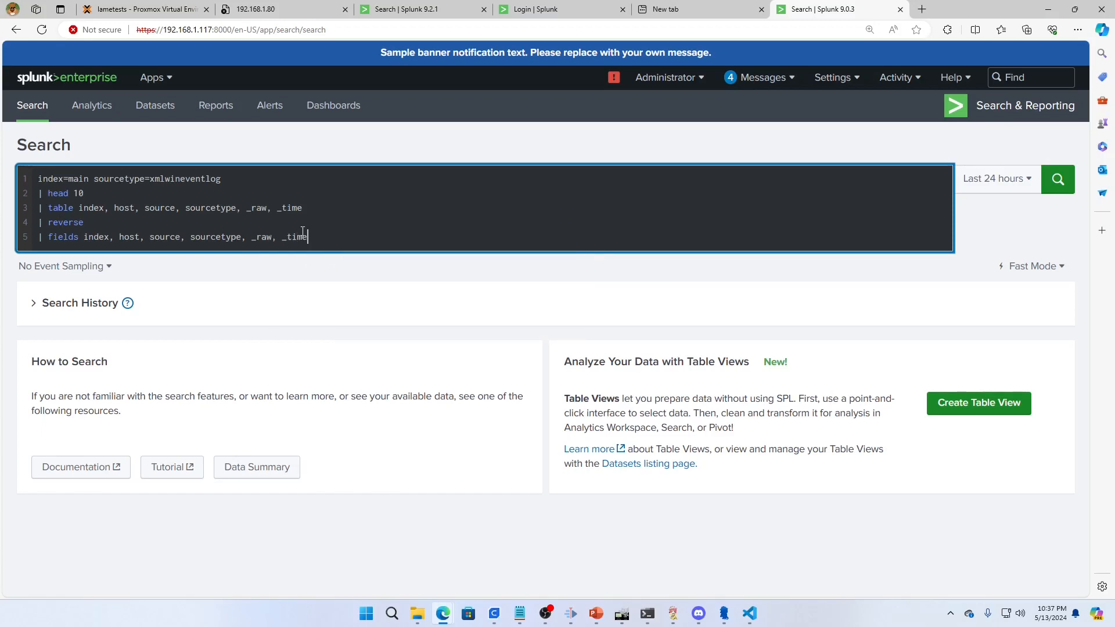
pyautogui.doubleClick(61, 223)
pyautogui.click(318, 248)
pyautogui.click(1044, 192)
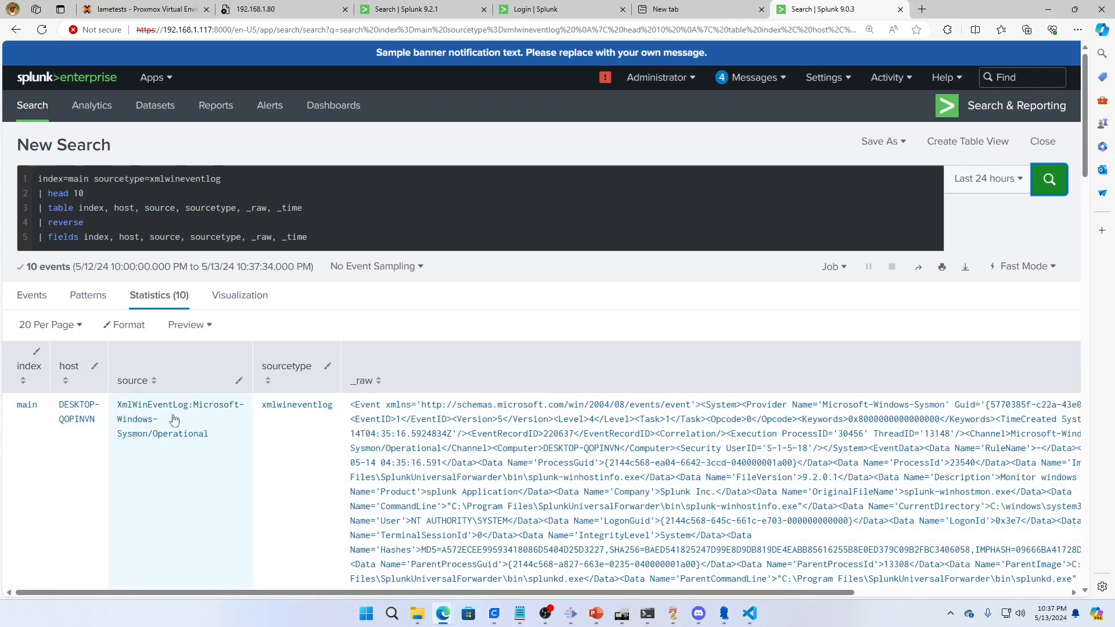
pyautogui.moveTo(325, 594)
pyautogui.mouseDown()
pyautogui.moveTo(538, 606)
pyautogui.moveTo(319, 601)
pyautogui.mouseUp()
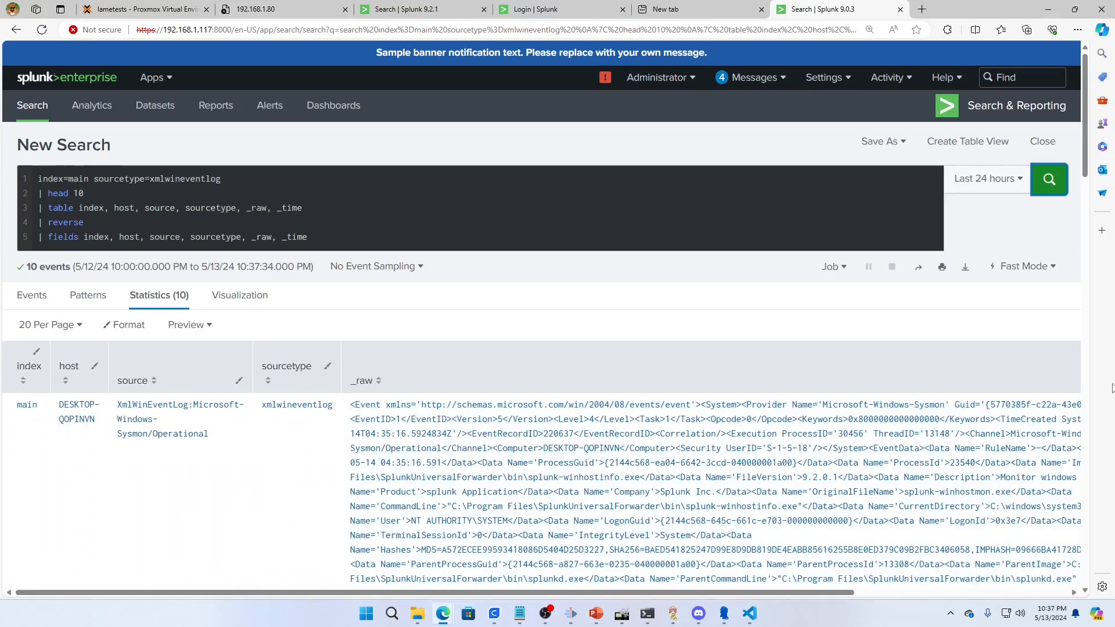
# Export the search results as a CSV file named youtube_sample and close the export dialog
pyautogui.click(965, 266)
pyautogui.click(576, 178)
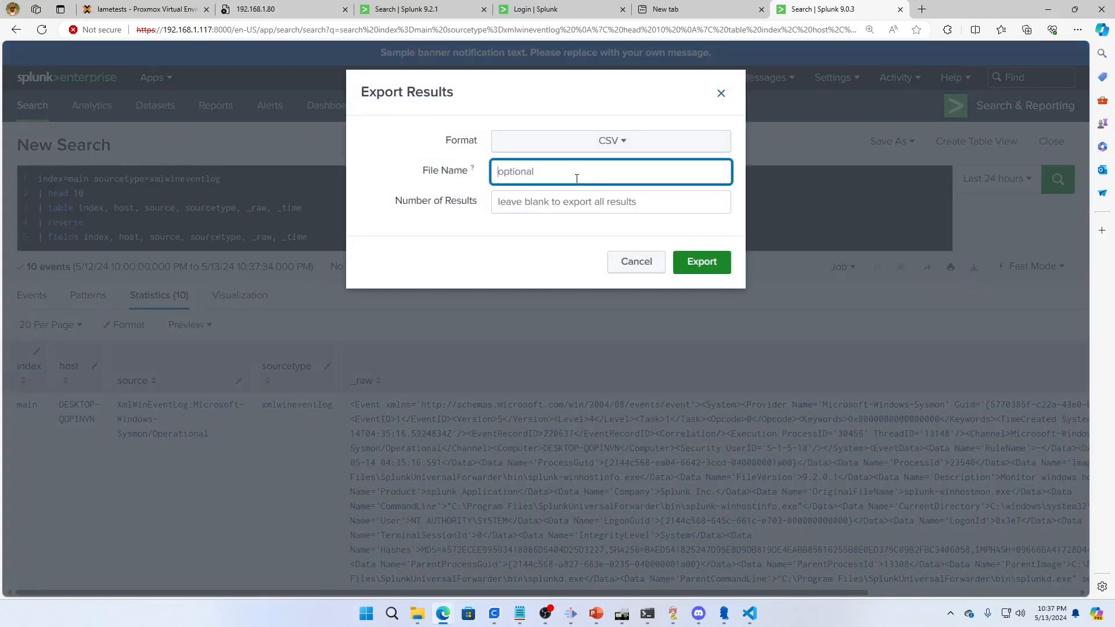
pyautogui.write('s')
pyautogui.press('BackSpace')
pyautogui.write('youtube_sample')
pyautogui.click(705, 262)
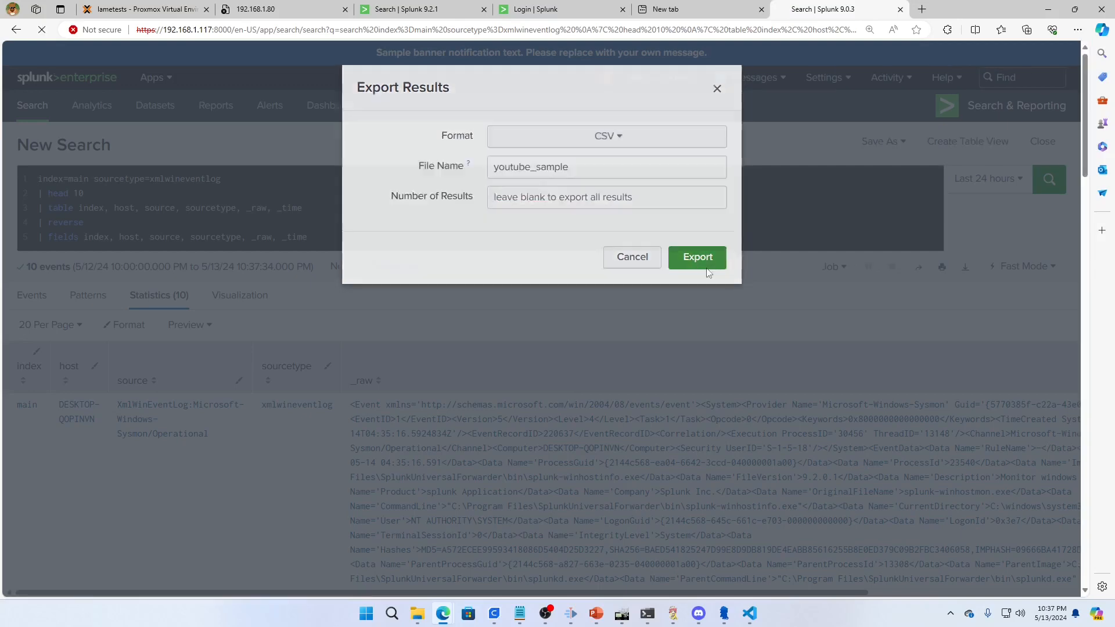
pyautogui.click(715, 132)
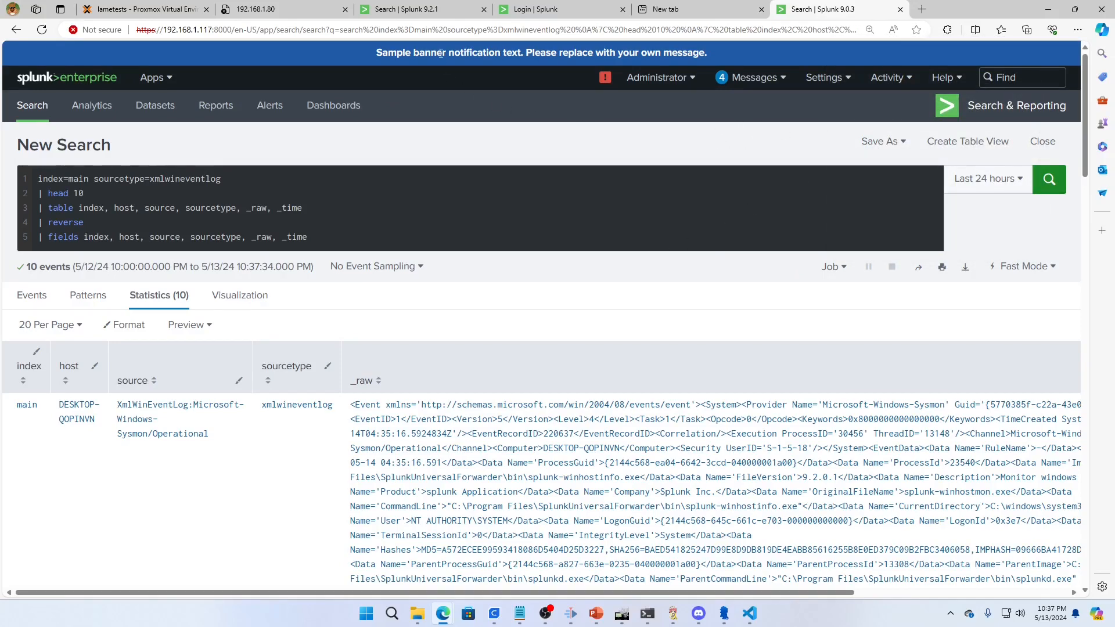
# Switch to the Splunk 9.2.1 instance and open its app management page
pyautogui.moveTo(420, 12)
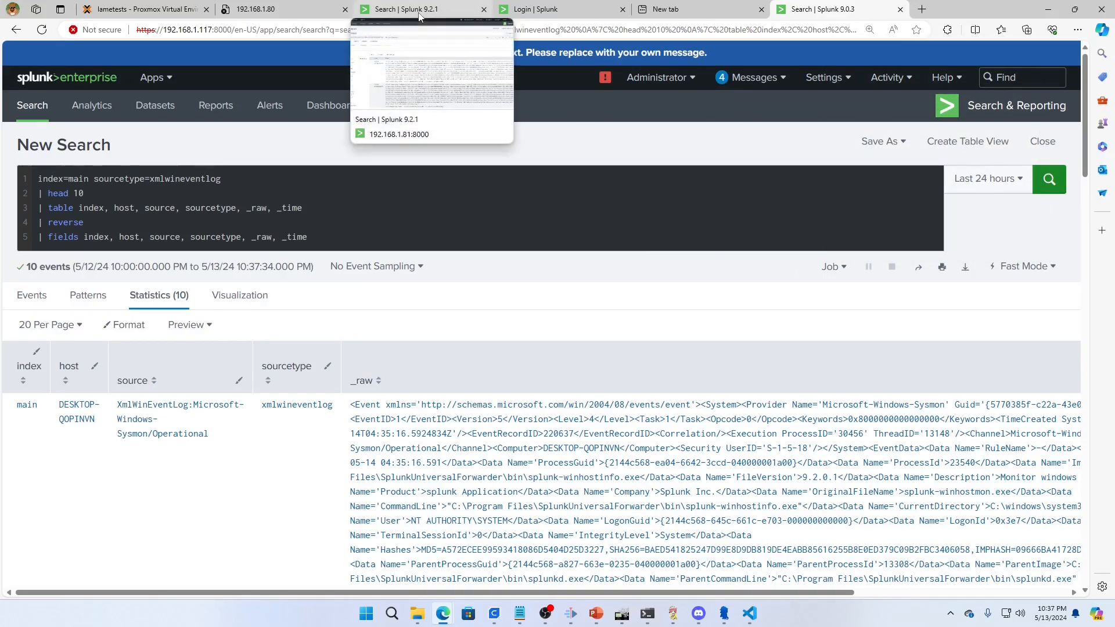
pyautogui.click(419, 12)
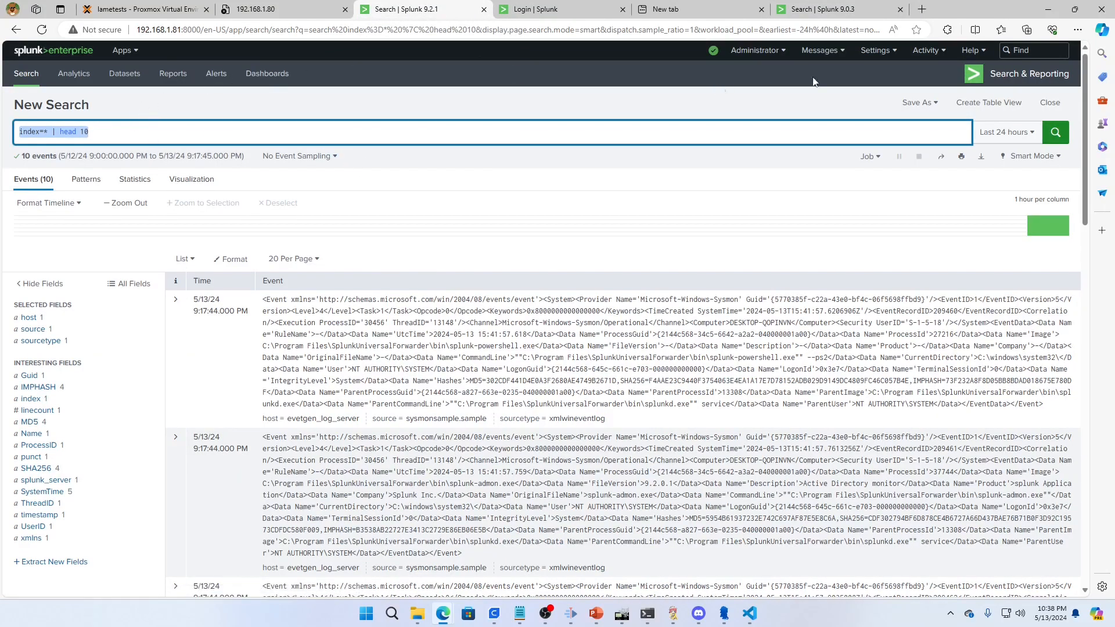
pyautogui.click(875, 49)
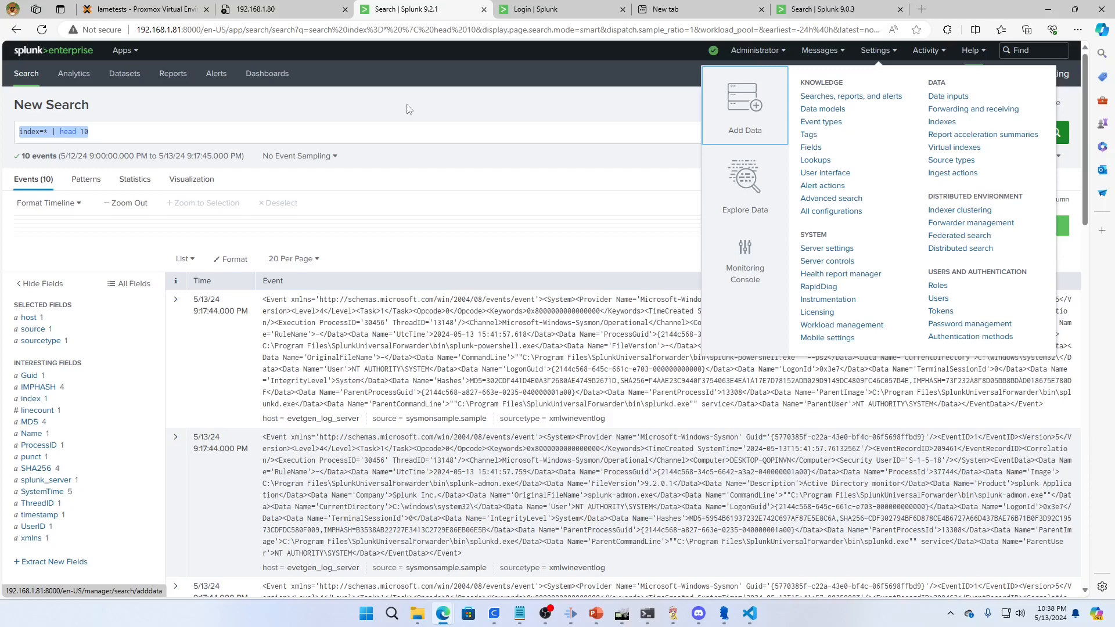
pyautogui.click(122, 51)
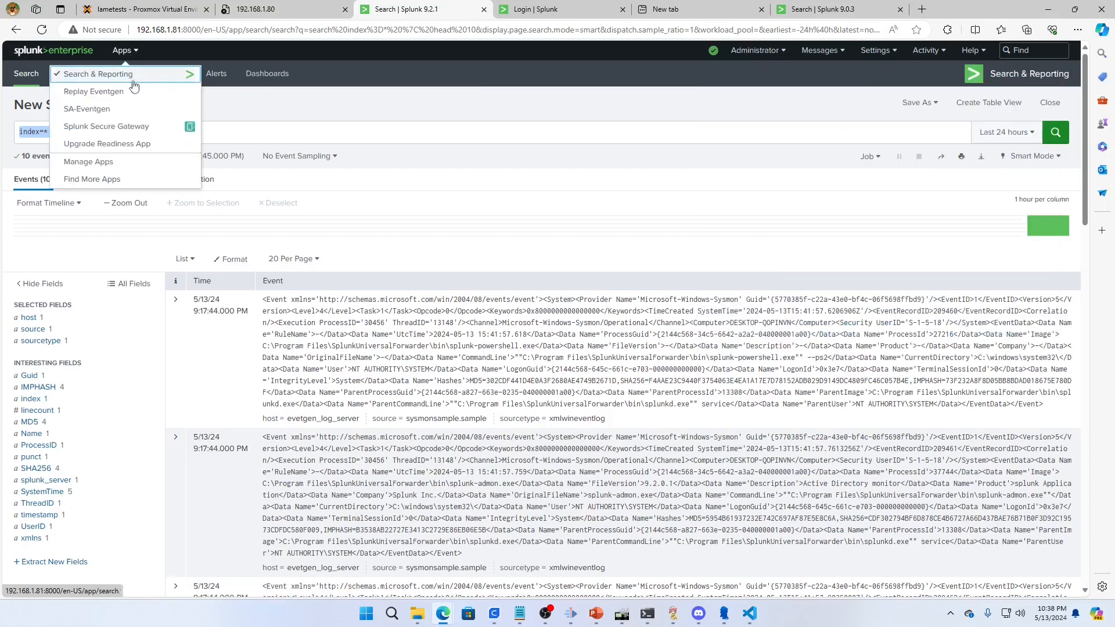
pyautogui.click(103, 164)
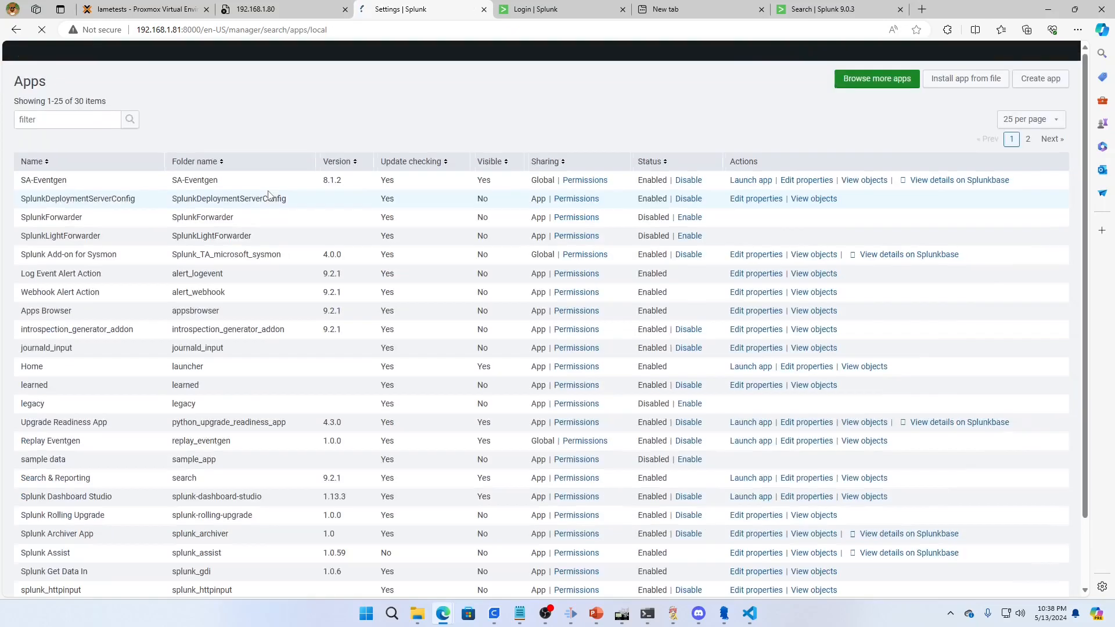
# Filter the apps by "replay" and open the properties of Replay Eventgen for editing
pyautogui.click(68, 123)
pyautogui.write('repla')
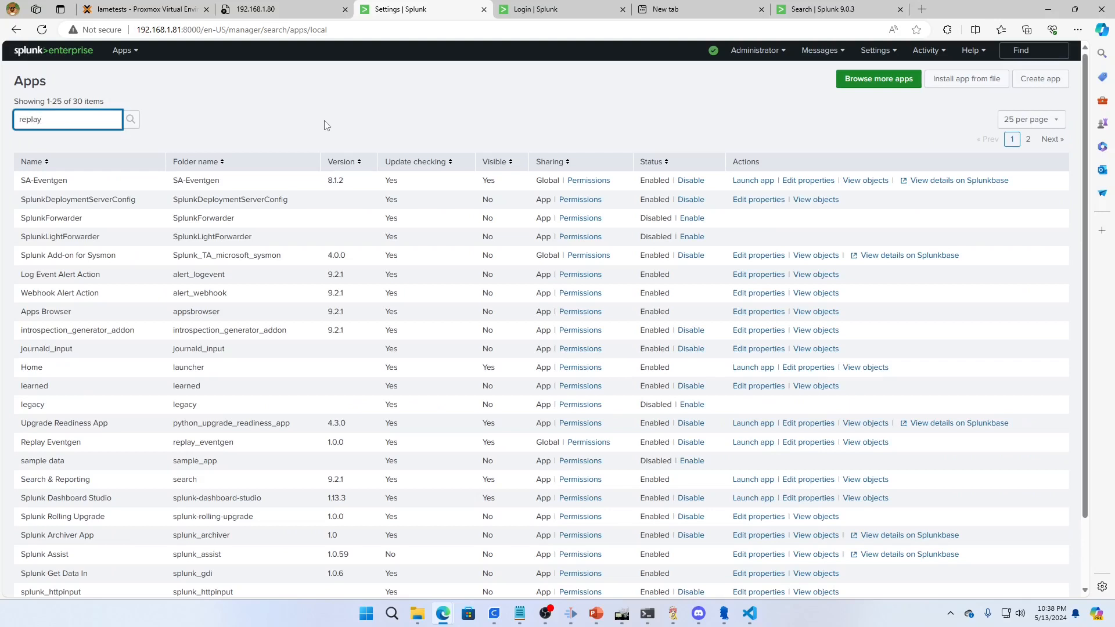
pyautogui.write('y')
pyautogui.press('Return')
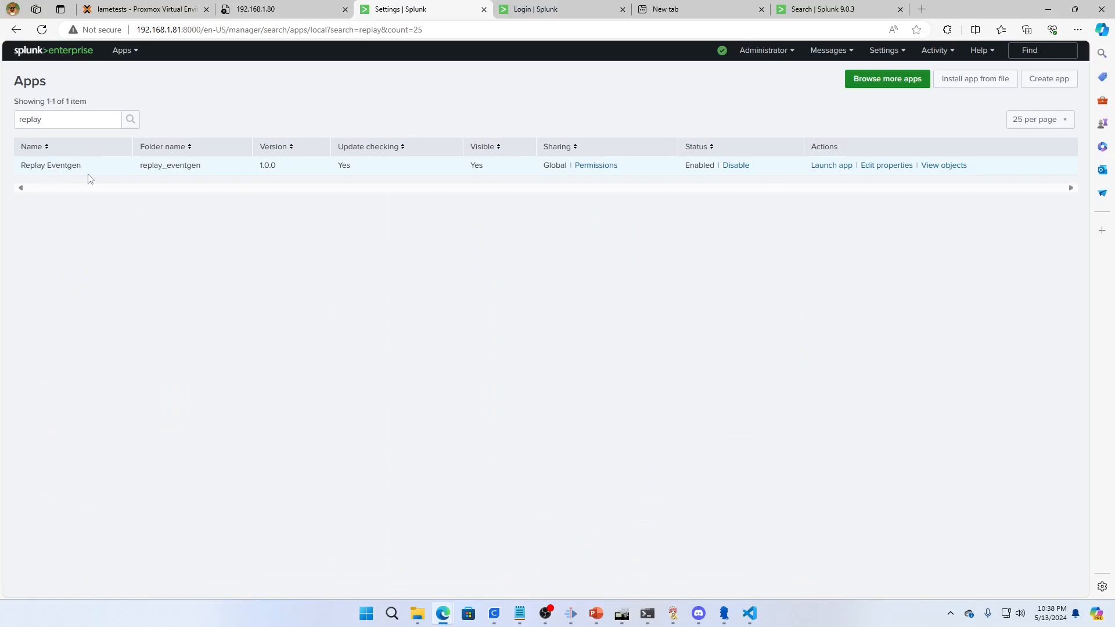
pyautogui.click(881, 165)
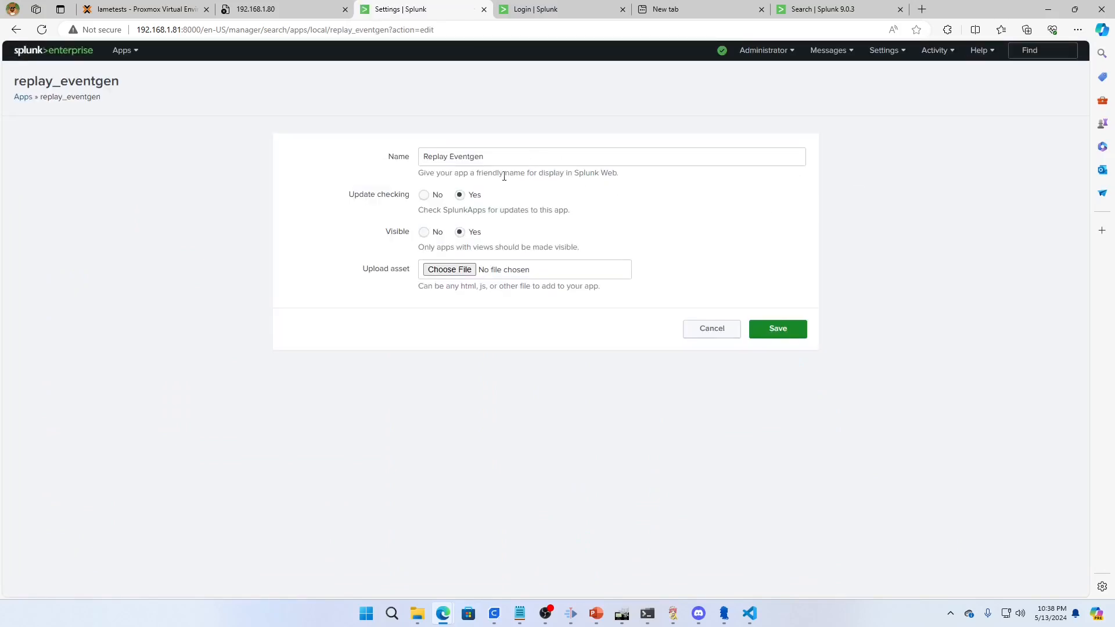
# Upload youtube_sample.csv from the Downloads folder as an asset of the Replay Eventgen app and save
pyautogui.click(452, 269)
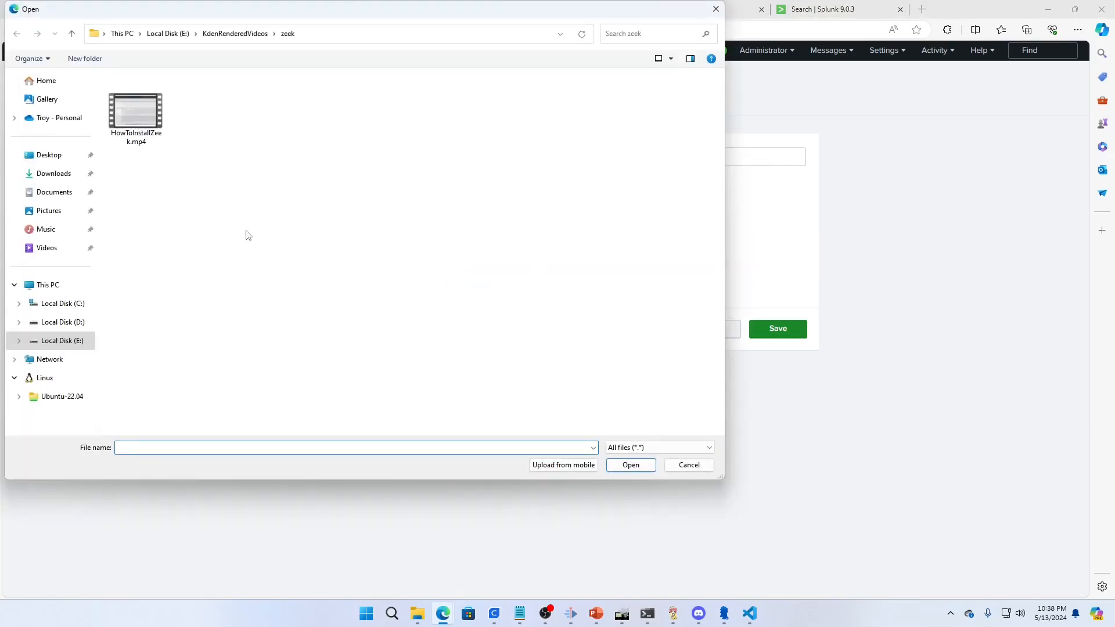
pyautogui.click(49, 181)
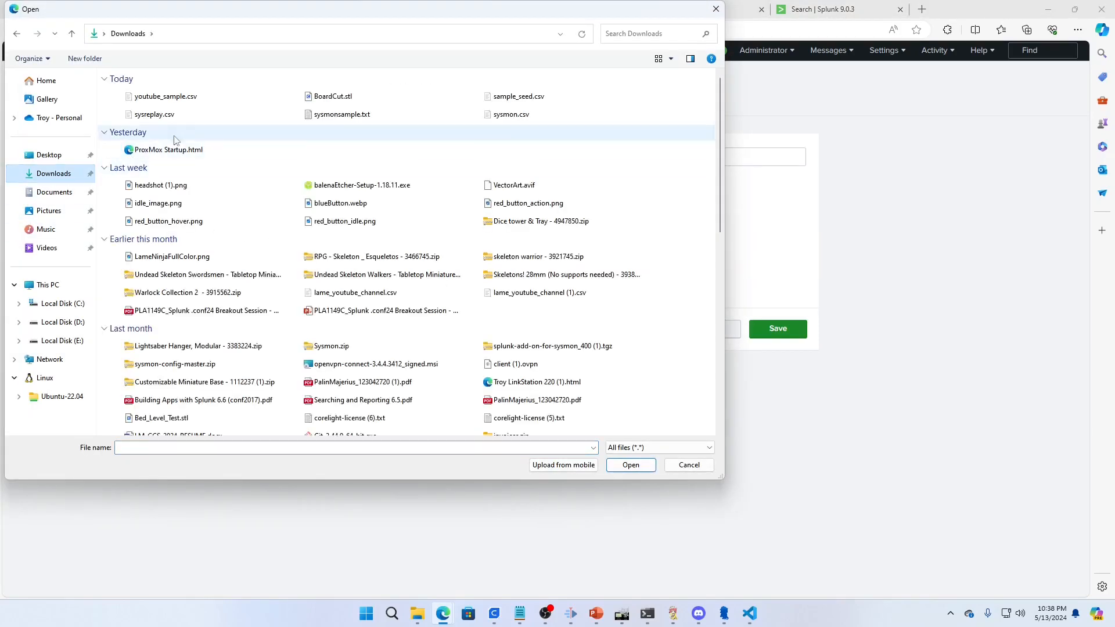
pyautogui.doubleClick(182, 101)
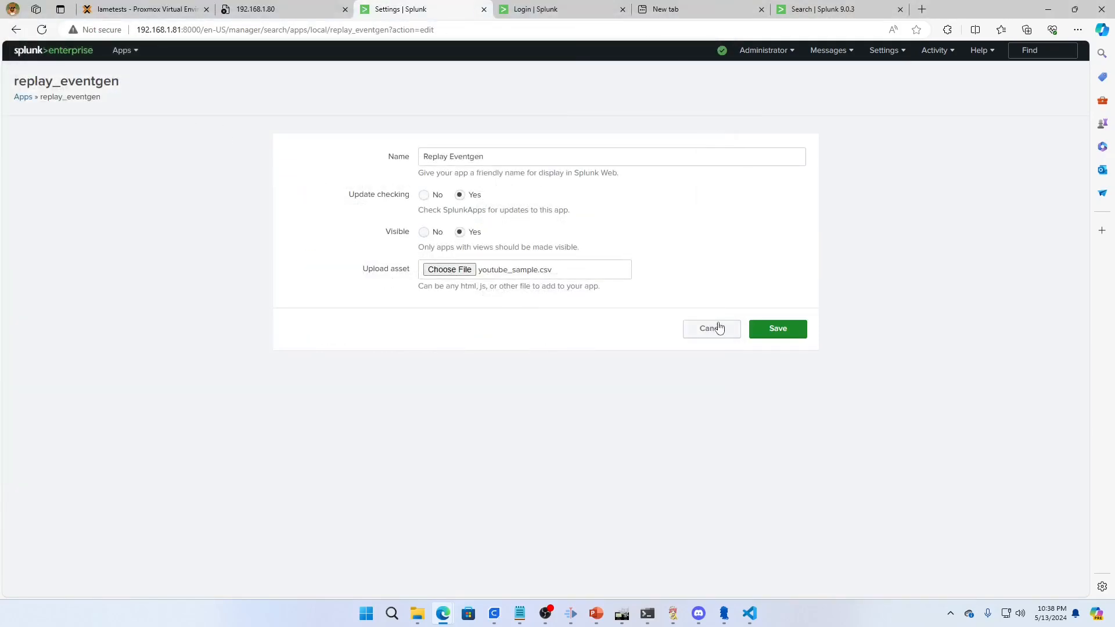
pyautogui.click(776, 330)
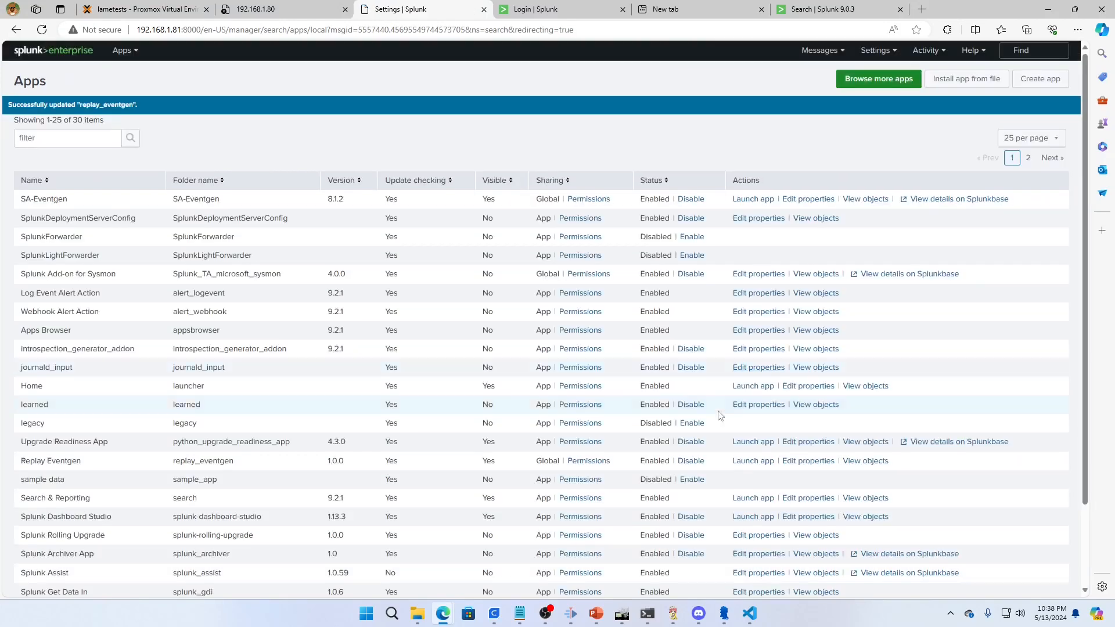
# Switch to the terminal, go into replay_eventgen's appserver/static directory, and list the files to check the upload
pyautogui.click(647, 614)
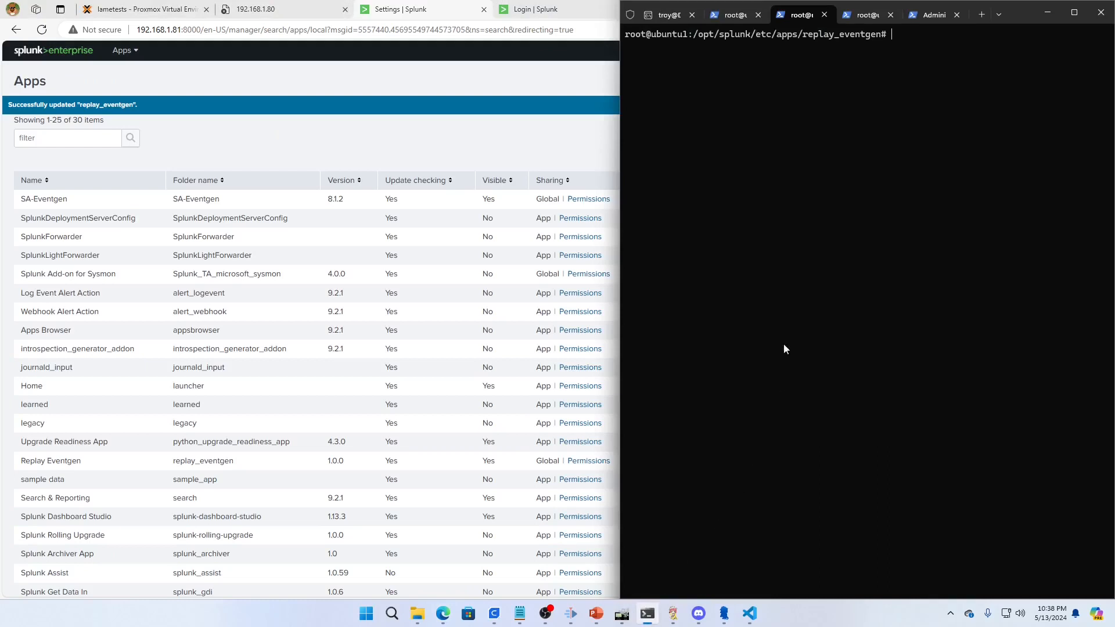
pyautogui.write('ls')
pyautogui.press('Return')
pyautogui.write('cd a')
pyautogui.press('Tab')
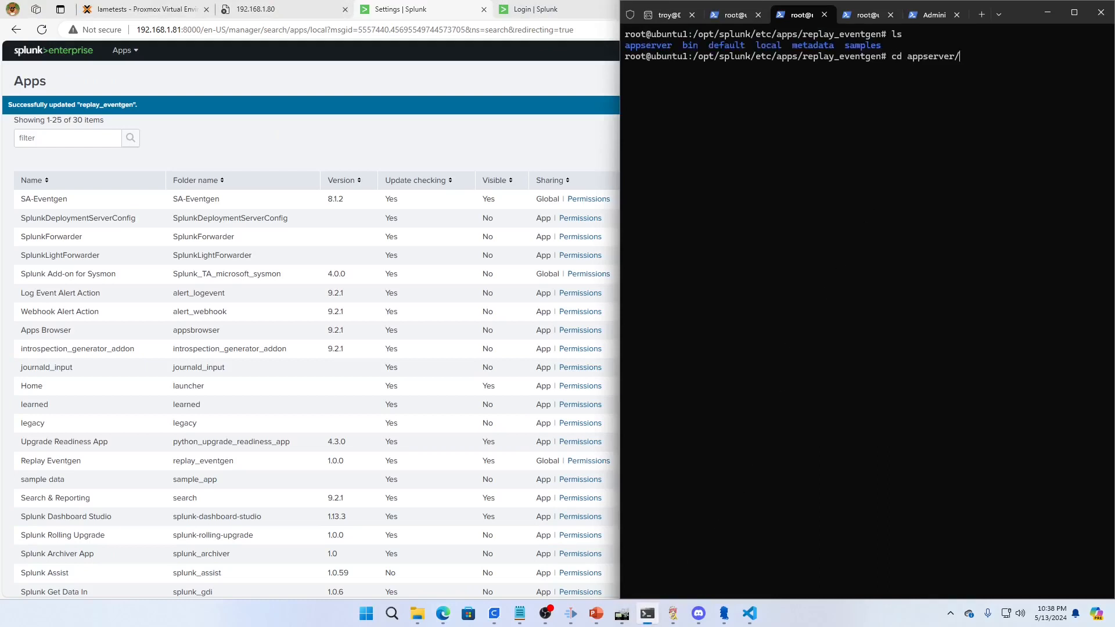
pyautogui.press('Return')
pyautogui.write('ls')
pyautogui.press('Return')
pyautogui.write('cd s')
pyautogui.press('Tab')
pyautogui.press('Return')
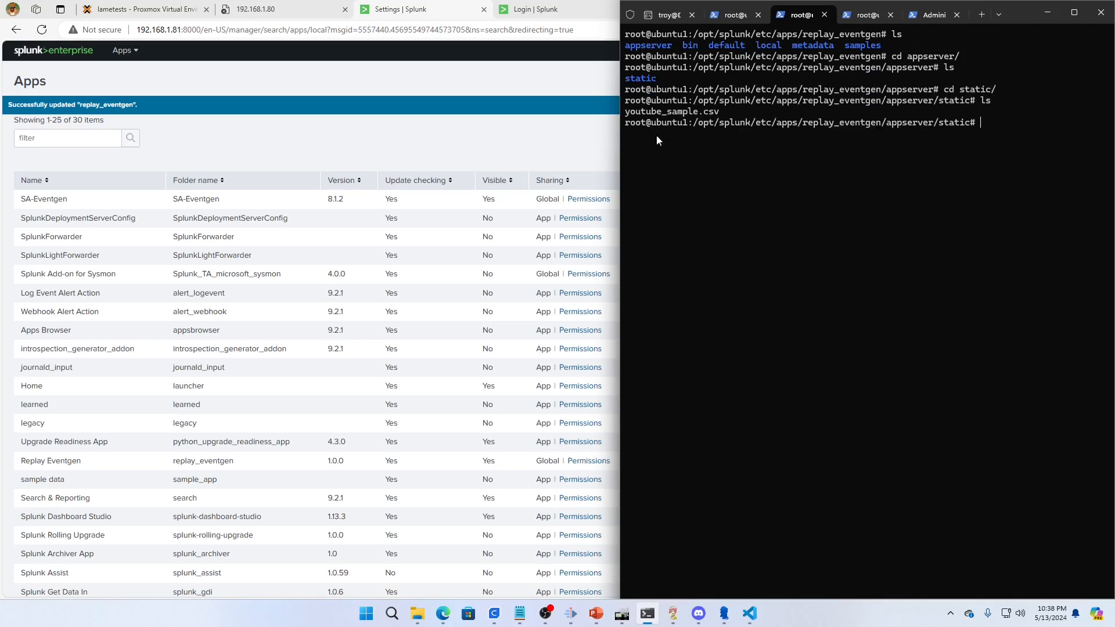
# Return to the browser, filter the apps by "replay", and reopen Replay Eventgen's properties to review the asset upload setting
pyautogui.click(407, 145)
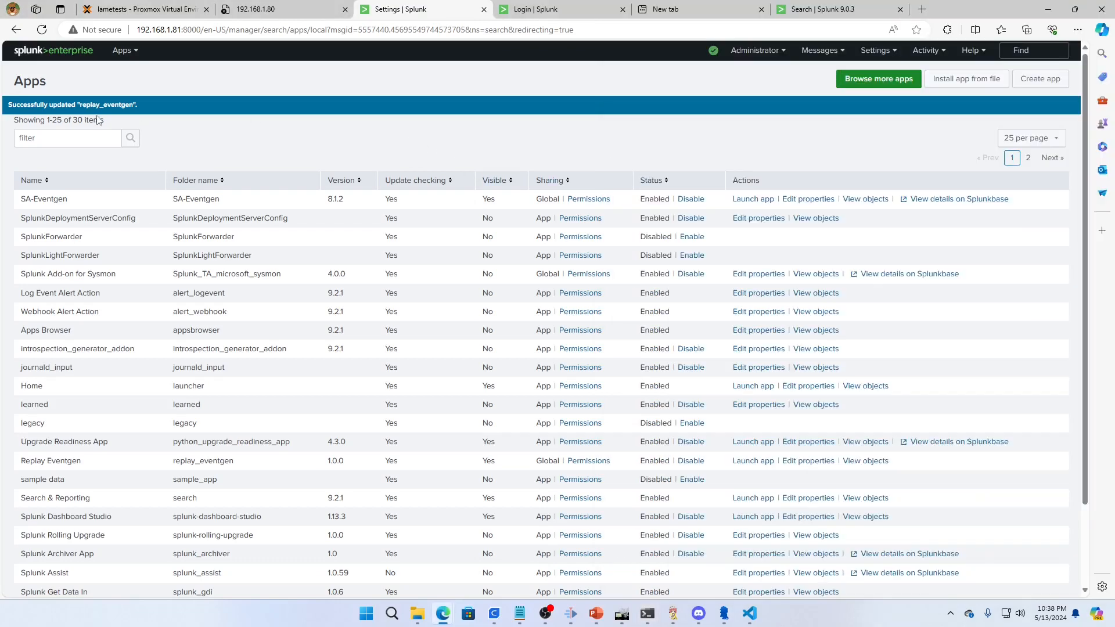
pyautogui.click(114, 133)
pyautogui.write('replay')
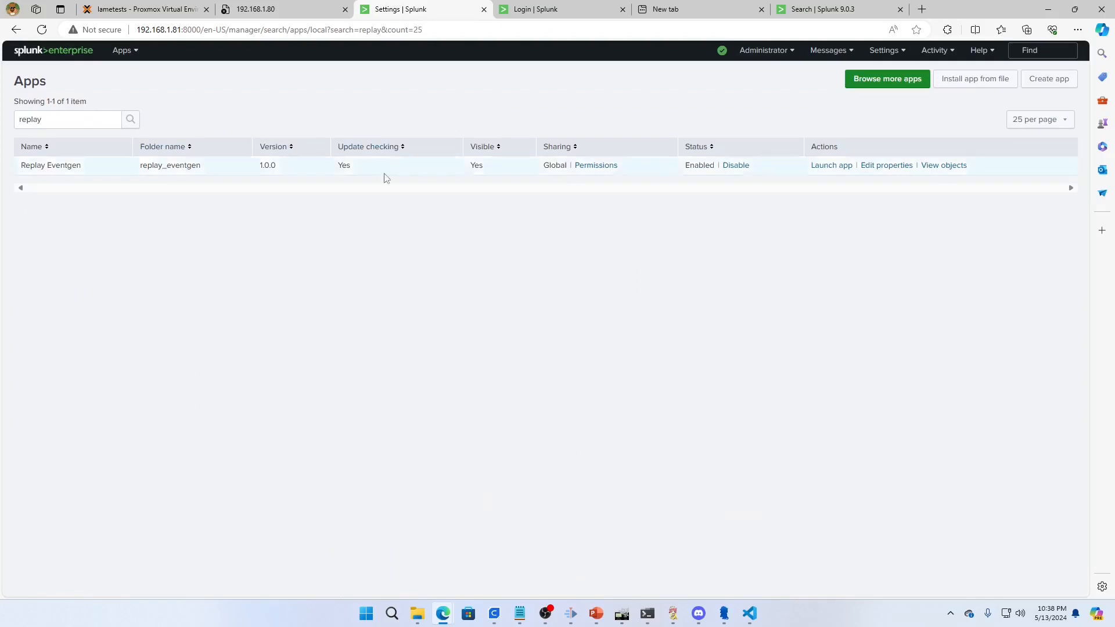
pyautogui.click(899, 167)
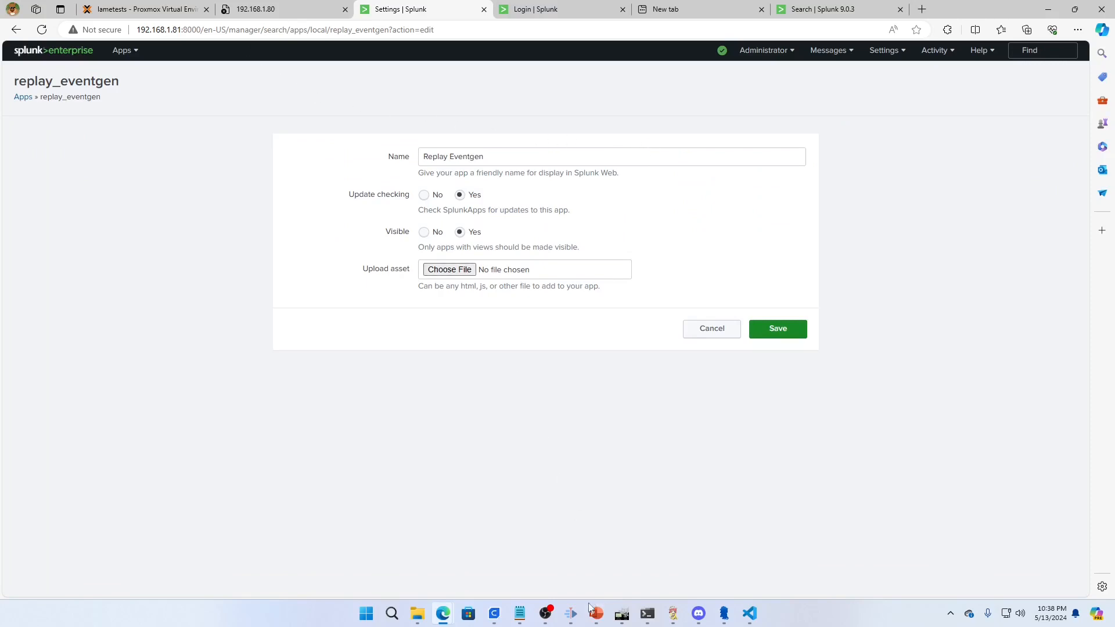
# Back in the terminal, change from appserver/static to replay_eventgen's samples directory and list its files
pyautogui.click(647, 614)
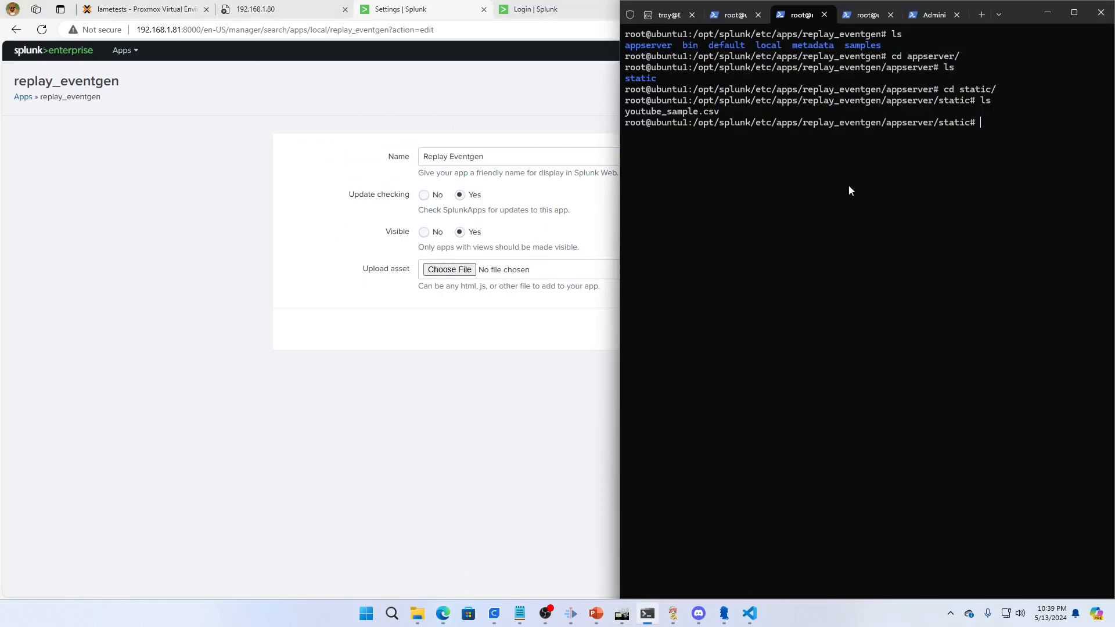
pyautogui.tripleClick(680, 114)
pyautogui.rightClick(719, 122)
pyautogui.write('cd ../..')
pyautogui.press('Return')
pyautogui.write('cd sa')
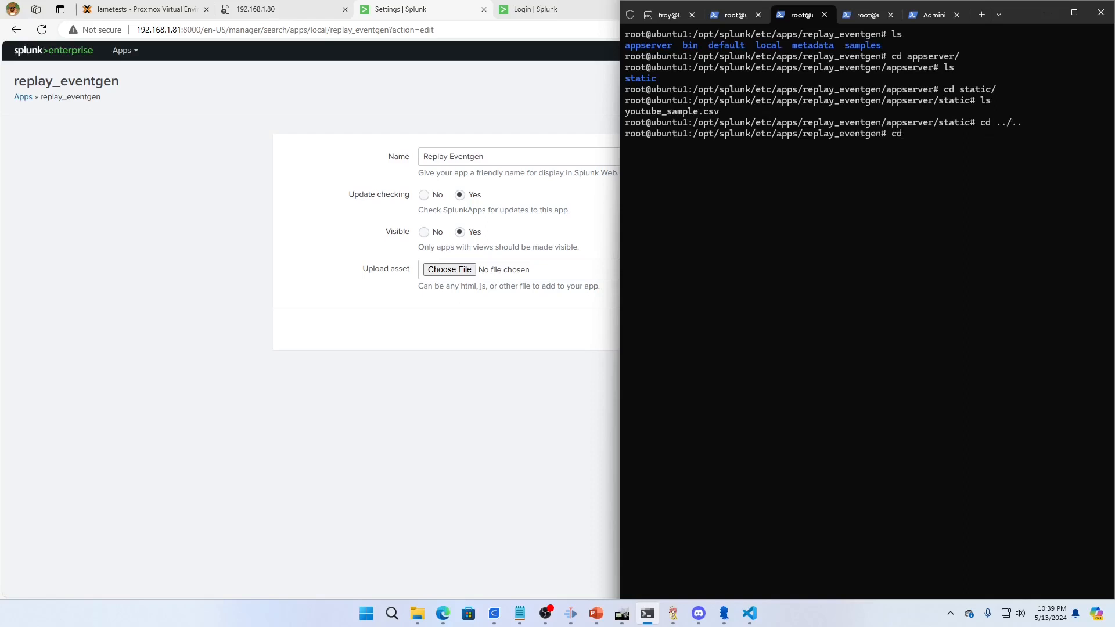
pyautogui.press('Tab')
pyautogui.press('Return')
pyautogui.write('ls')
pyautogui.press('Return')
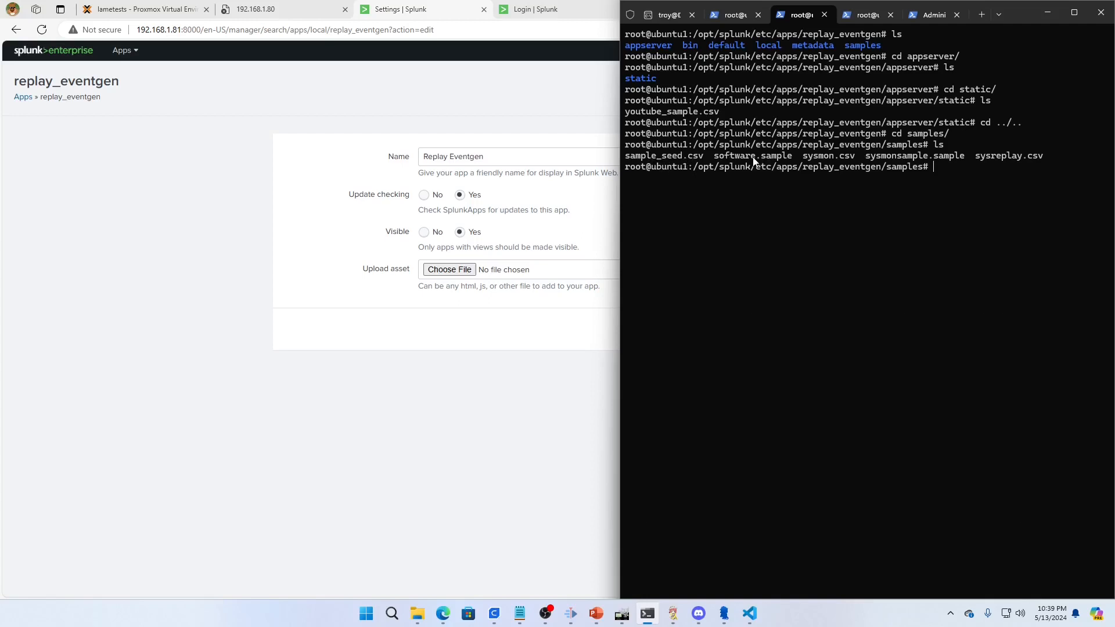
# Open sample_seed.csv in nano, widen the terminal window, examine the event rows and their timestamps, and exit the editor
pyautogui.write('nano sample_seed.csv')
pyautogui.press('Return')
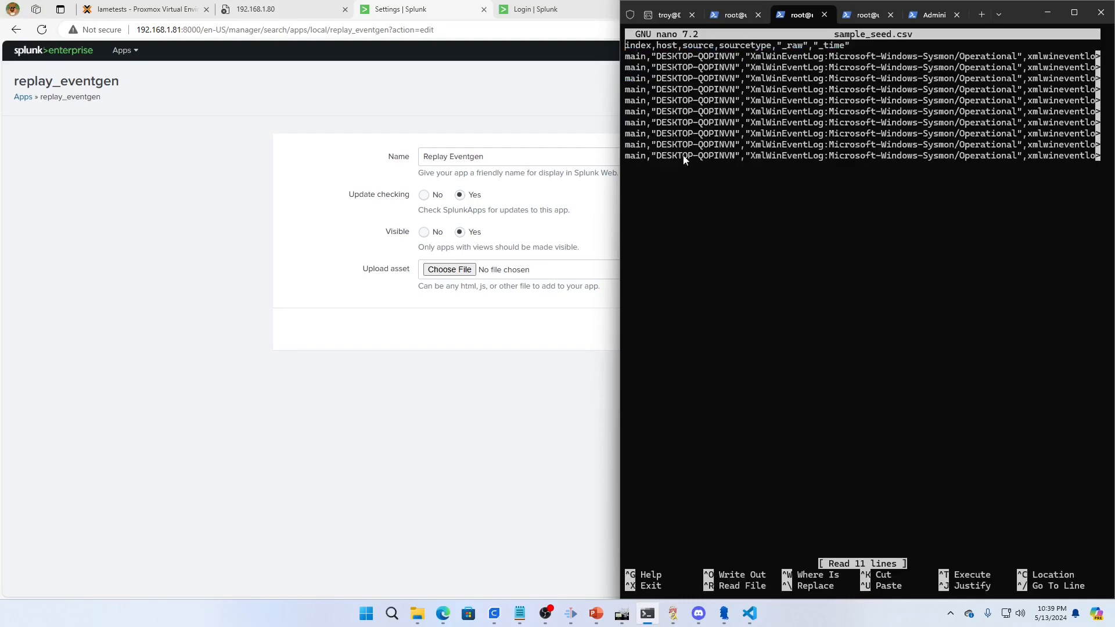
pyautogui.moveTo(618, 228); pyautogui.dragTo(342, 249)
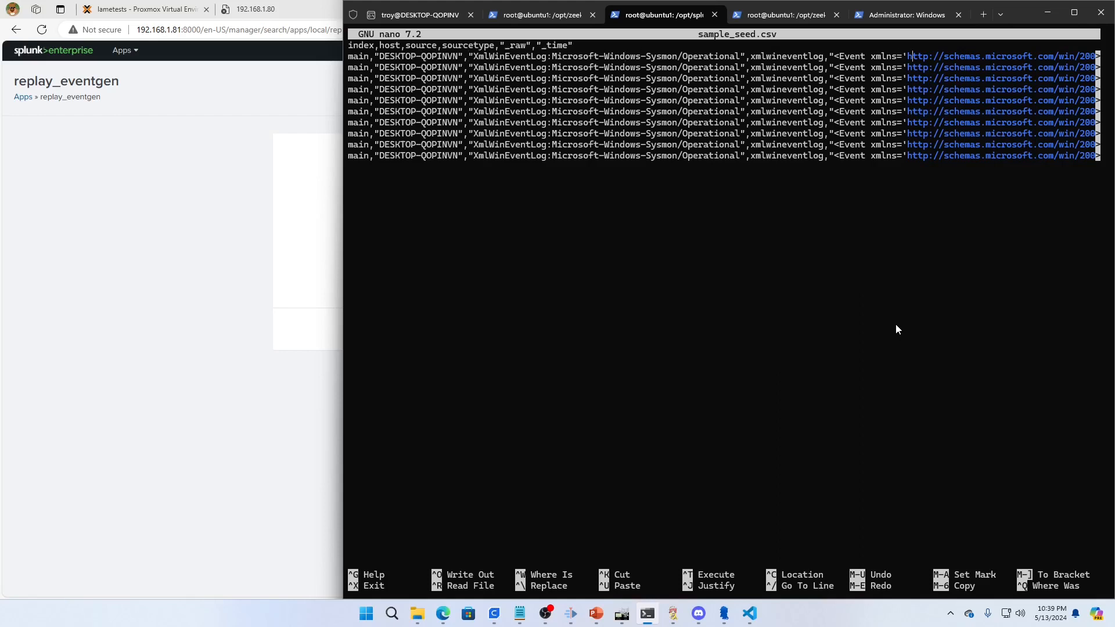
pyautogui.press('Right')
pyautogui.press('Right')
pyautogui.press('Right')
pyautogui.press('Right')
pyautogui.press('Right')
pyautogui.press('Right')
pyautogui.press('Right')
pyautogui.press('Right')
pyautogui.press('Right')
pyautogui.press('Right')
pyautogui.press('Right')
pyautogui.press('Right')
pyautogui.press('Right')
pyautogui.press('Right')
pyautogui.press('Right')
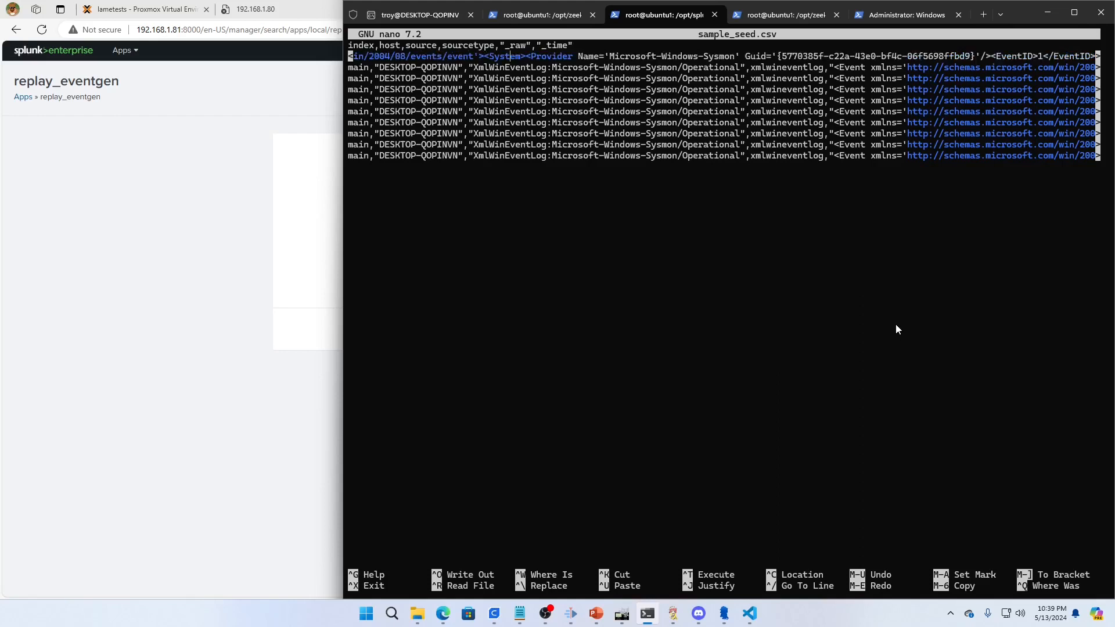
pyautogui.press('End')
pyautogui.press('Down')
pyautogui.press('Down')
pyautogui.press('Down')
pyautogui.press('Down')
pyautogui.press('Down')
pyautogui.press('Down')
pyautogui.press('Down')
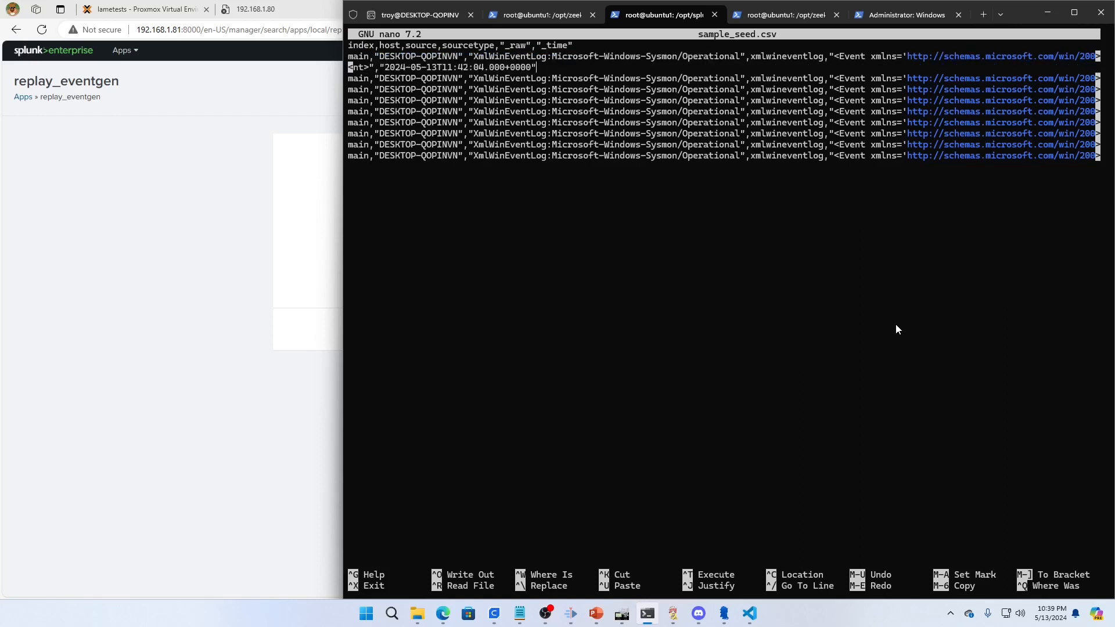
pyautogui.press('Down')
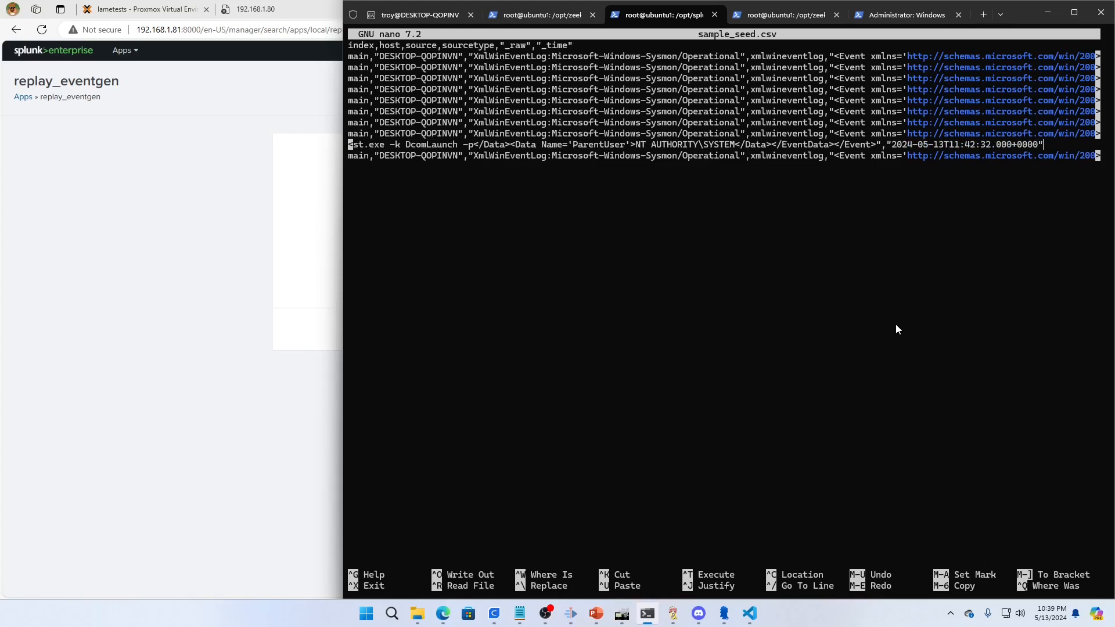
pyautogui.hotkey('ctrl', 'x')
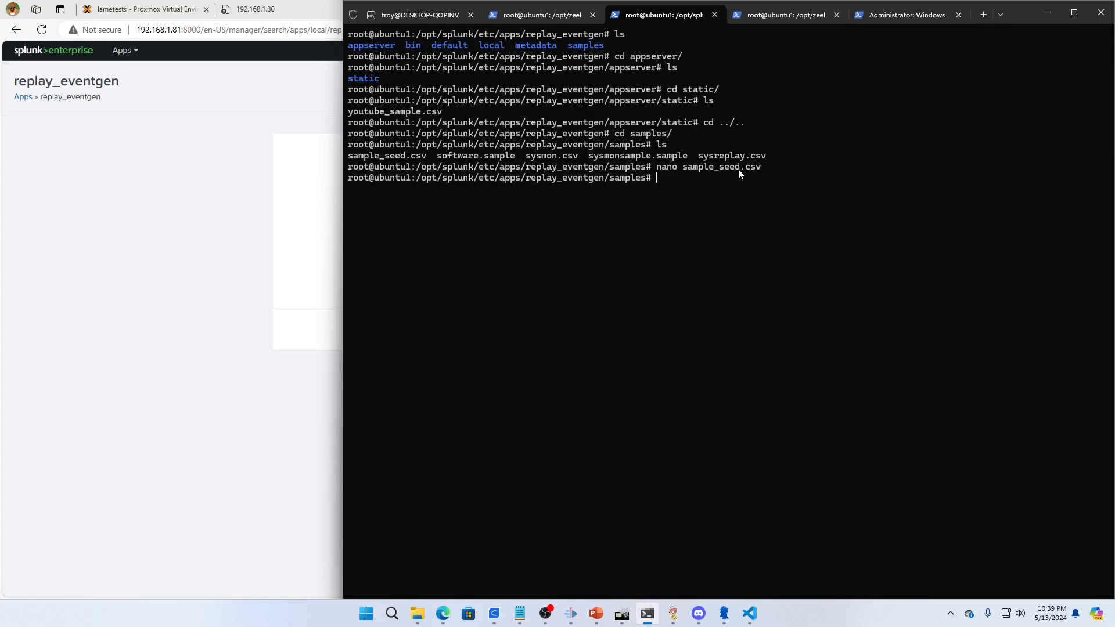
pyautogui.write('cd ..')
pyautogui.press('Return')
pyautogui.write('c')
pyautogui.write('d default/')
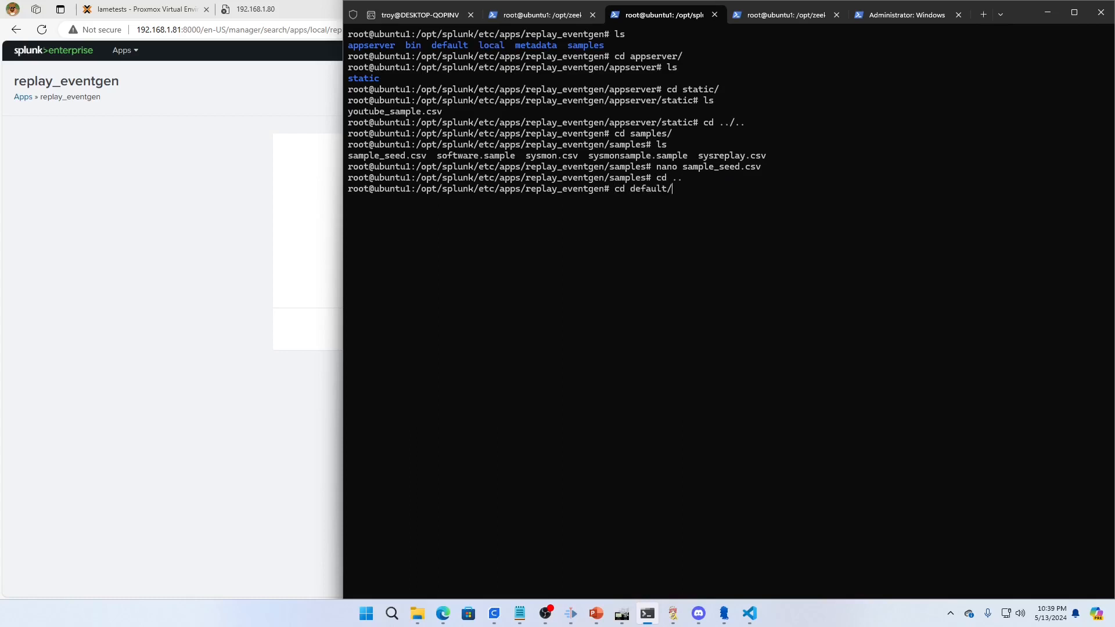
pyautogui.press('Return')
pyautogui.write('ls')
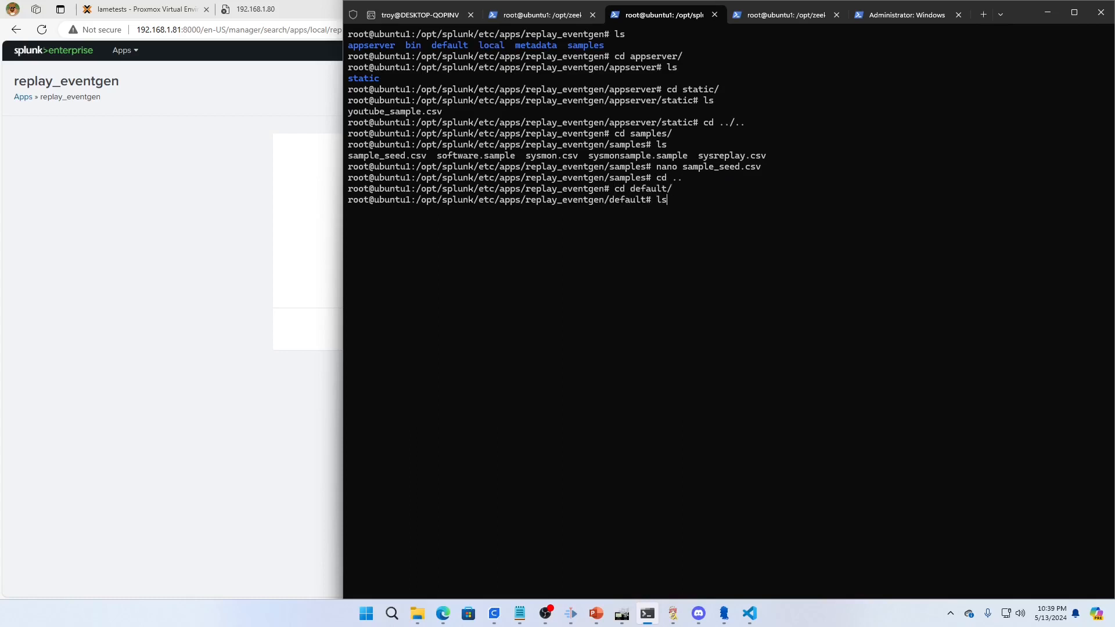
pyautogui.press('BackSpace')
pyautogui.press('BackSpace')
pyautogui.press('BackSpace')
# Return to replay_eventgen's samples directory and list its files again
pyautogui.write('cd ..')
pyautogui.press('Return')
pyautogui.write('samp')
pyautogui.press('BackSpace')
pyautogui.press('BackSpace')
pyautogui.press('BackSpace')
pyautogui.press('BackSpace')
pyautogui.write('cd sqa')
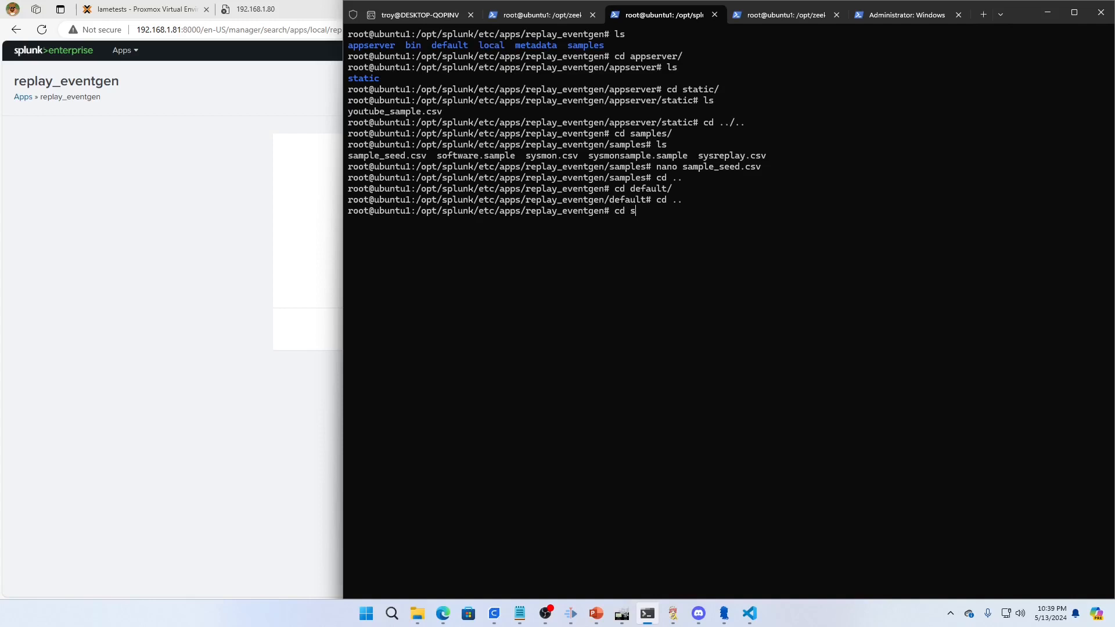
pyautogui.press('BackSpace')
pyautogui.press('BackSpace')
pyautogui.write('amples/')
pyautogui.press('Return')
pyautogui.write('ls')
pyautogui.press('Return')
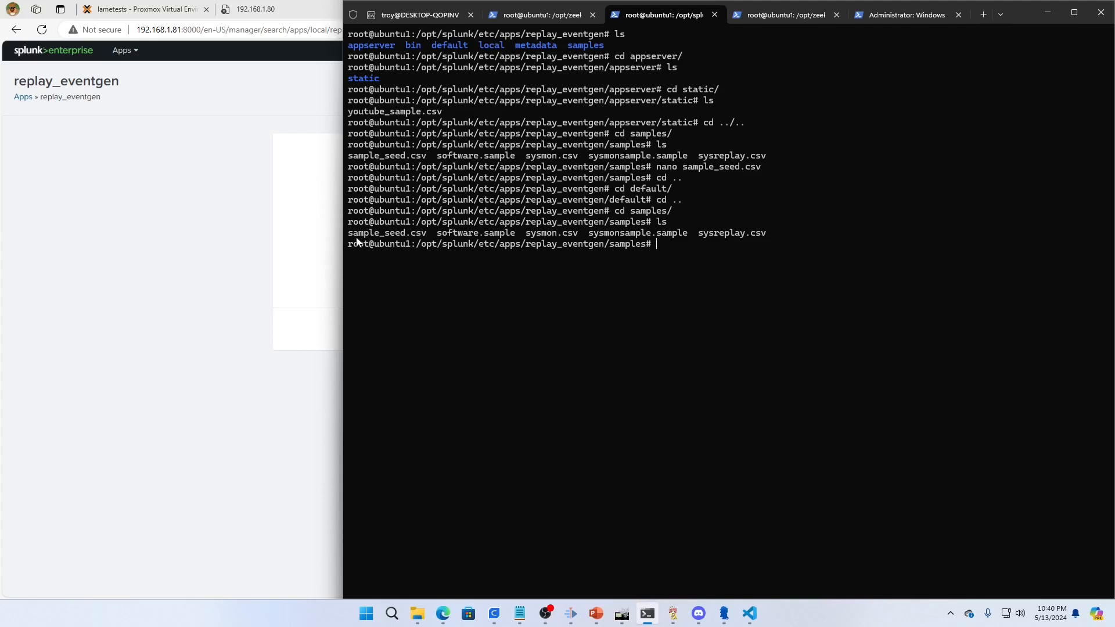
# Change from samples to replay_eventgen's default directory and list its files
pyautogui.write('cd ..')
pyautogui.press('Return')
pyautogui.write('cd d')
pyautogui.press('Tab')
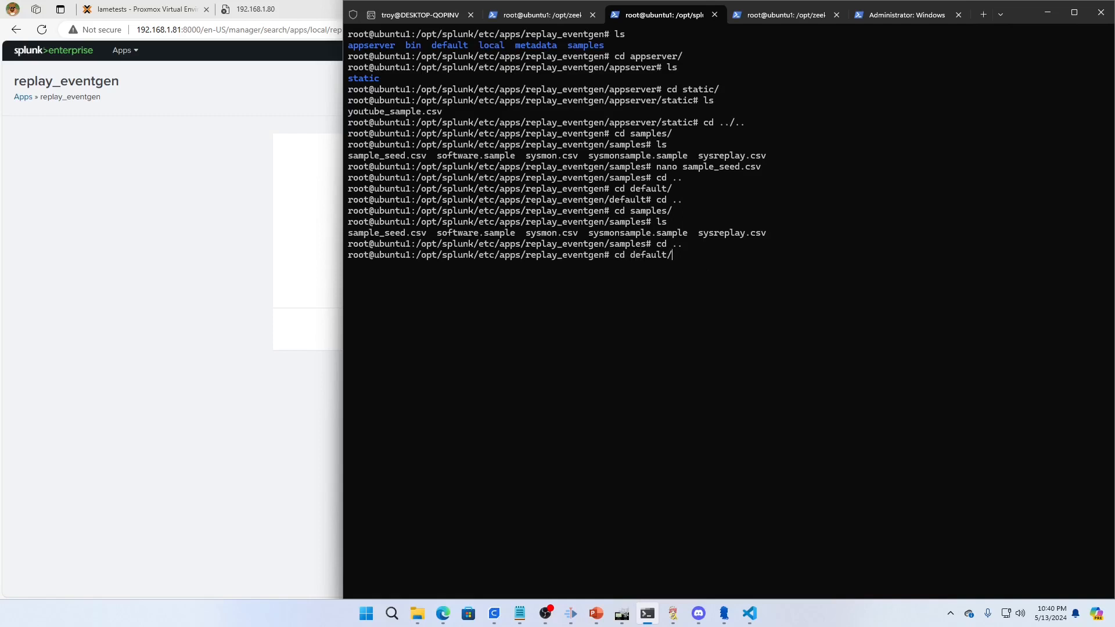
pyautogui.press('Return')
pyautogui.write('ls')
pyautogui.press('Return')
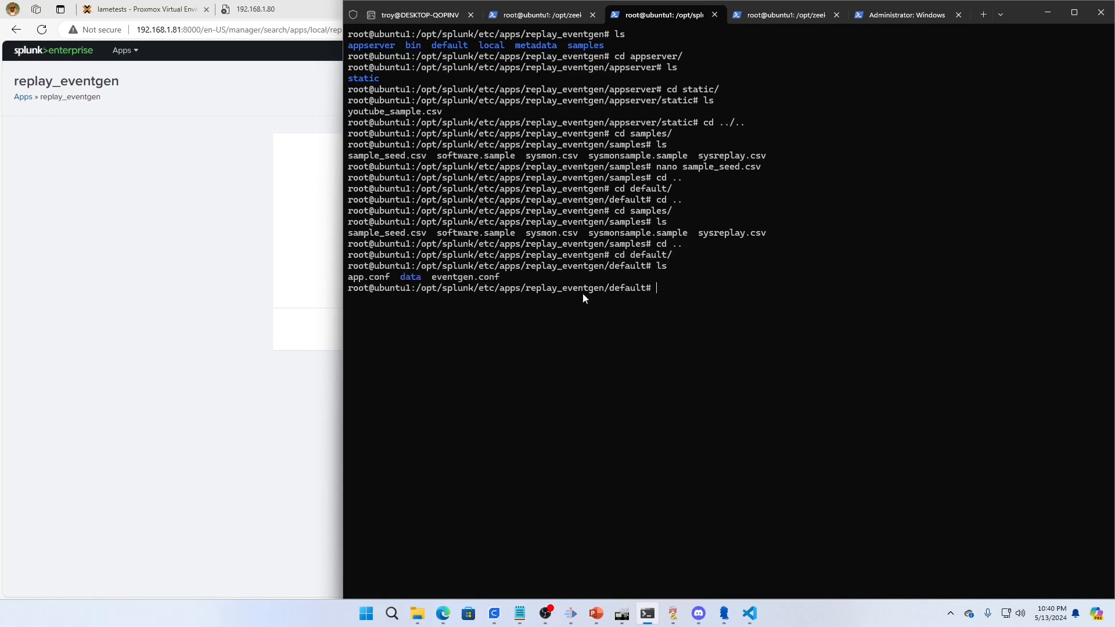
# Open eventgen.conf in nano to review its [sample_seed.csv] replay settings
pyautogui.write('nano ev')
pyautogui.press('Tab')
pyautogui.press('Return')
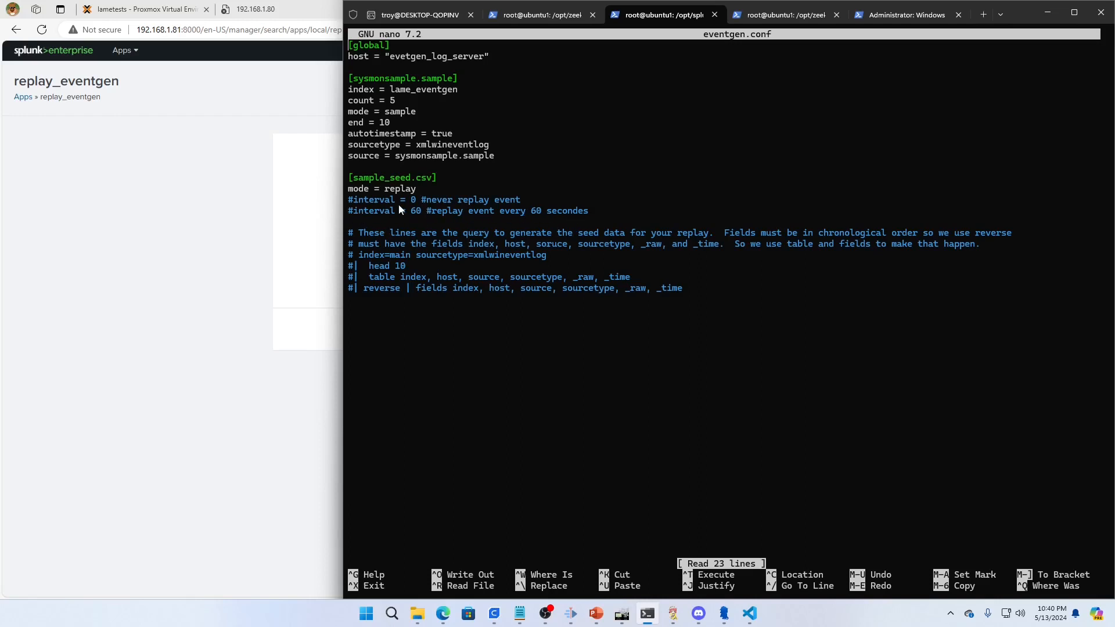
# Uncomment the interval = 60 line under [sample_seed.csv] in eventgen.conf
pyautogui.press('Down')
pyautogui.press('Down')
pyautogui.press('Down')
pyautogui.press('Up')
pyautogui.press('Delete')
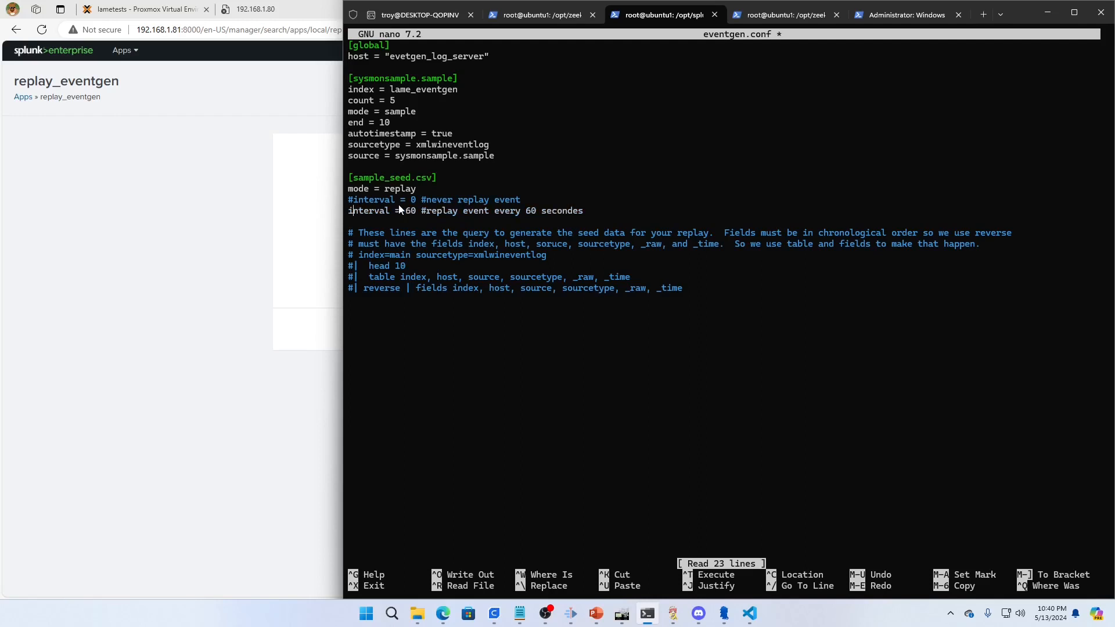
pyautogui.press('Right')
pyautogui.press('Right')
pyautogui.press('Right')
pyautogui.press('Right')
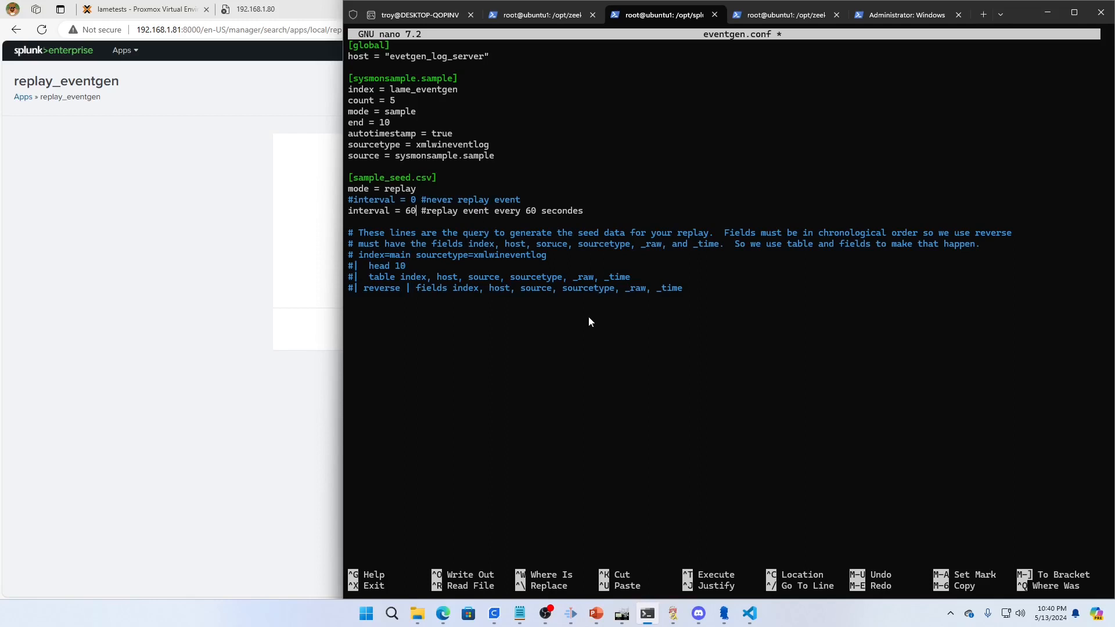
# Comment out the interval = 60 line again, keeping its trailing comment on the same line
pyautogui.press('Return')
pyautogui.press('Up')
pyautogui.write('#')
pyautogui.press('End')
pyautogui.press('Delete')
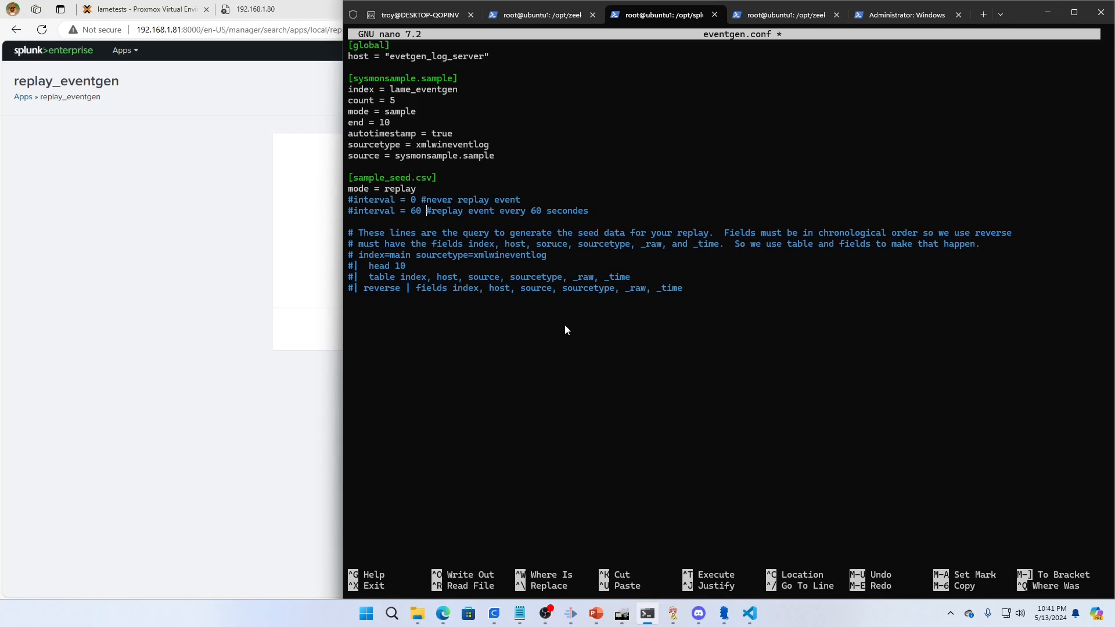
# Exit nano and discard the changes to eventgen.conf
pyautogui.hotkey('ctrl', 'x')
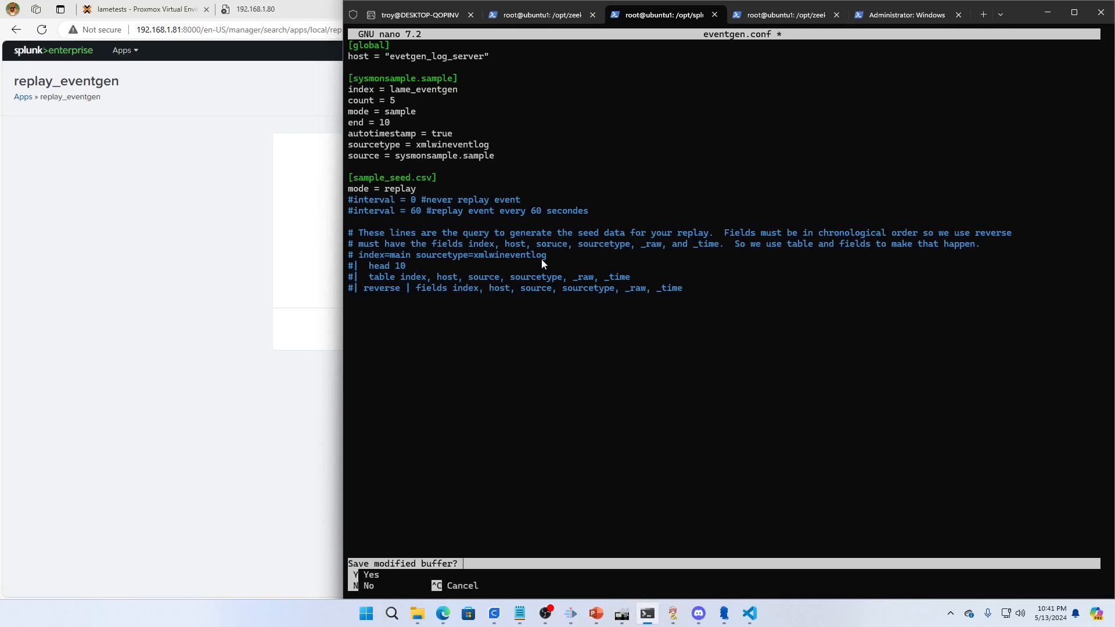
pyautogui.press('y')
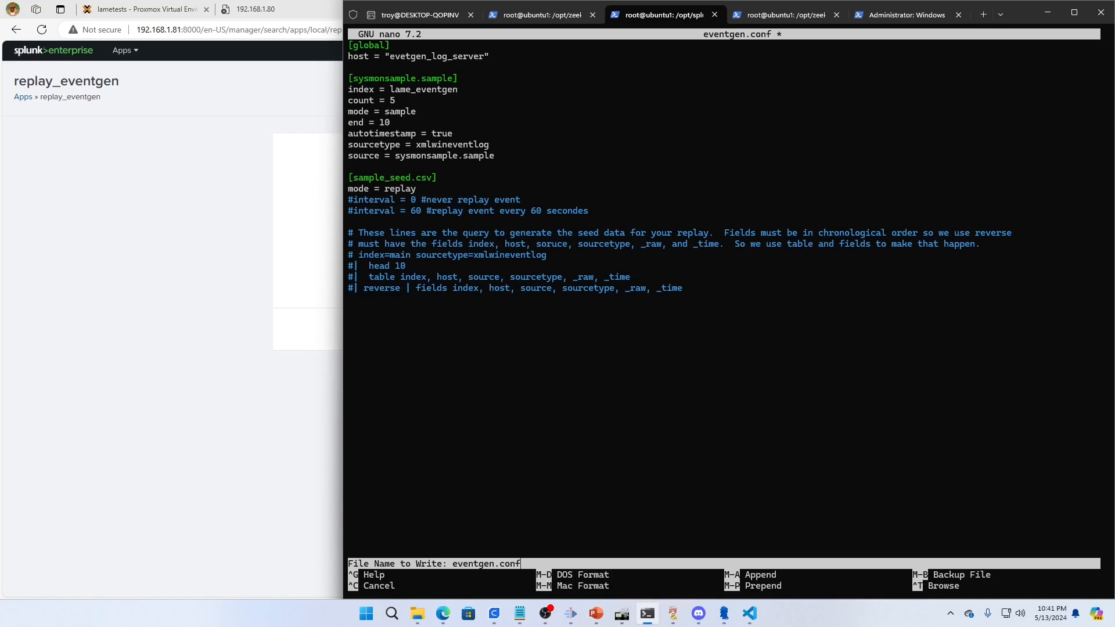
pyautogui.hotkey('ctrl', 'c')
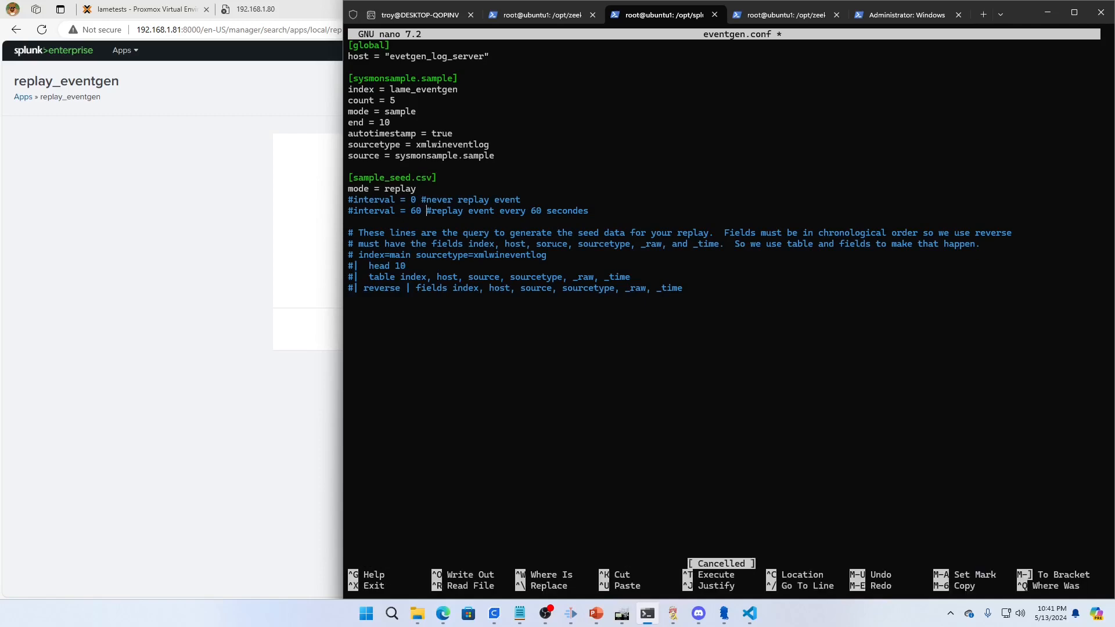
pyautogui.hotkey('ctrl', 'x')
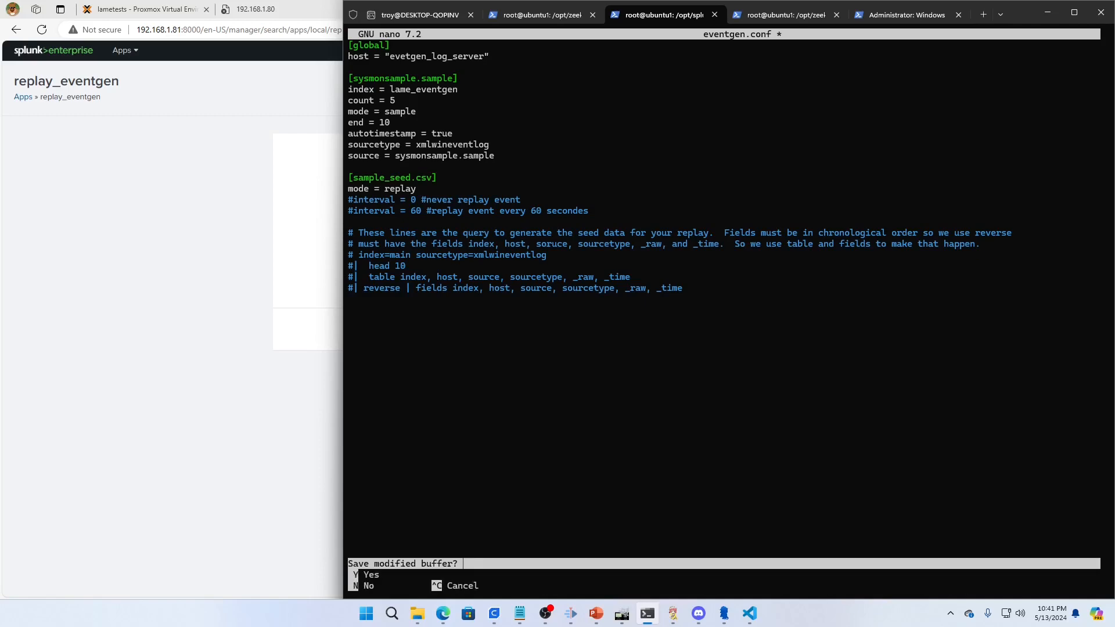
pyautogui.press('n')
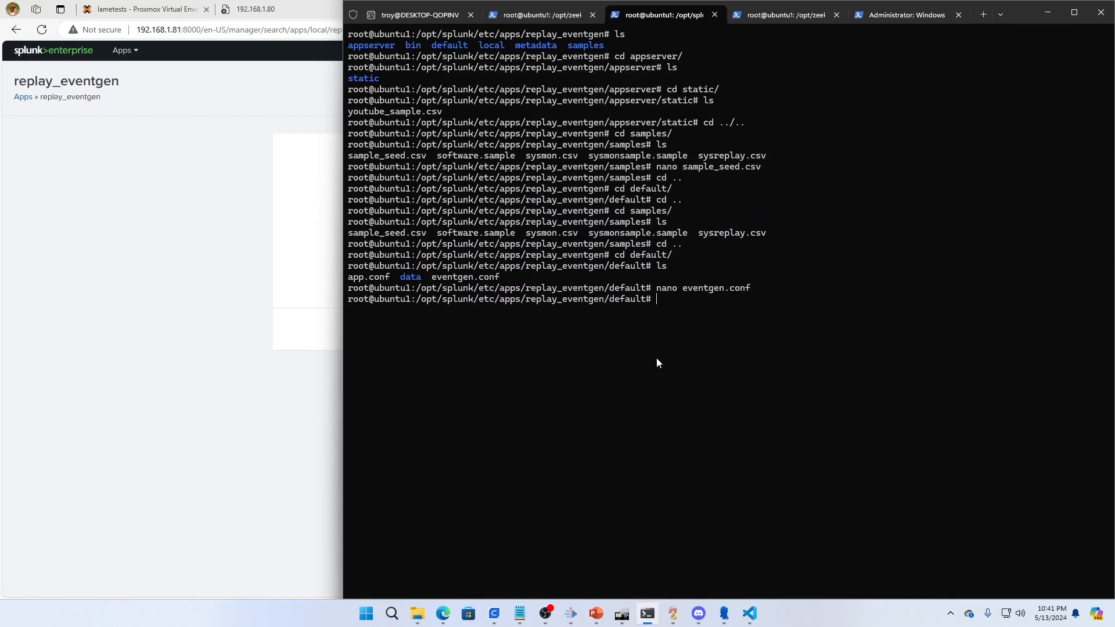
# Switch to the browser, open Splunk's Search & Reporting app, and search index=main over the last 24 hours
pyautogui.click(258, 396)
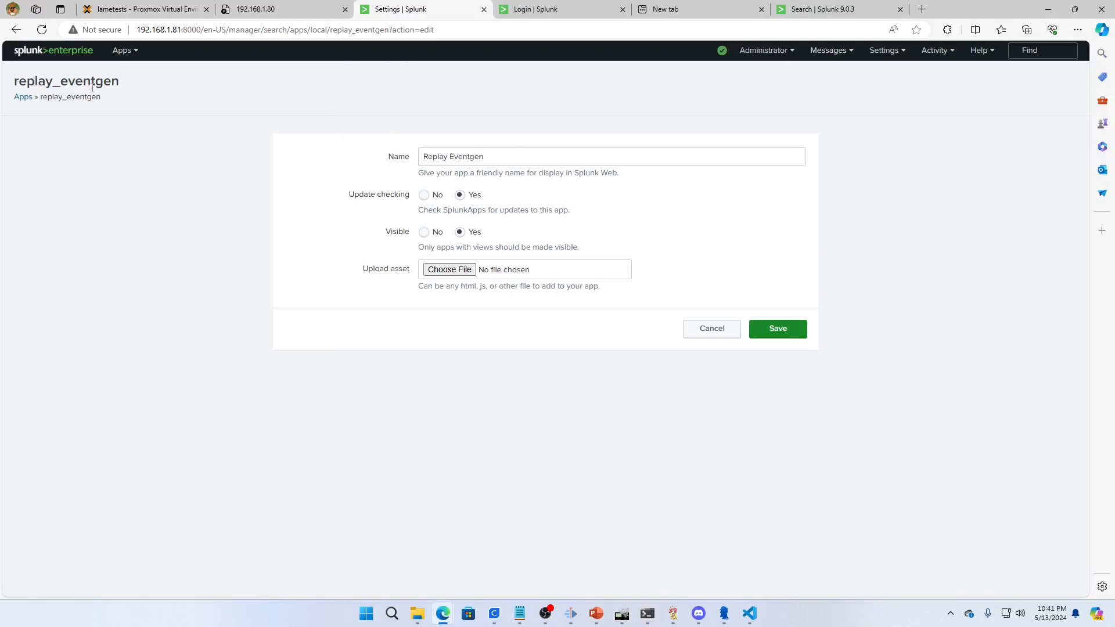
pyautogui.click(122, 50)
pyautogui.click(122, 74)
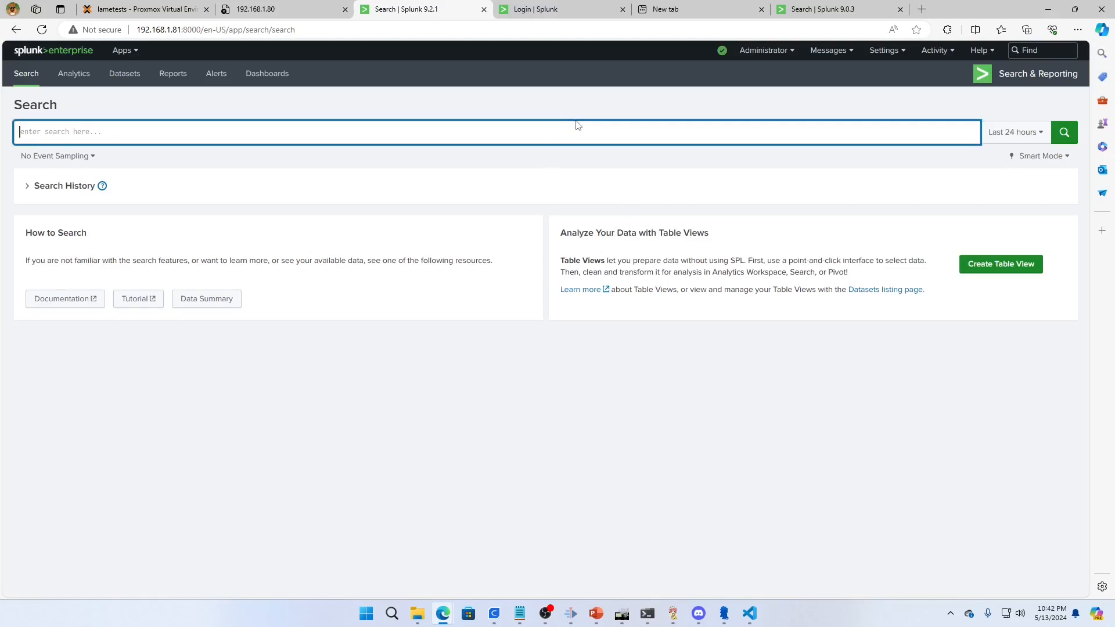
pyautogui.write('index=m')
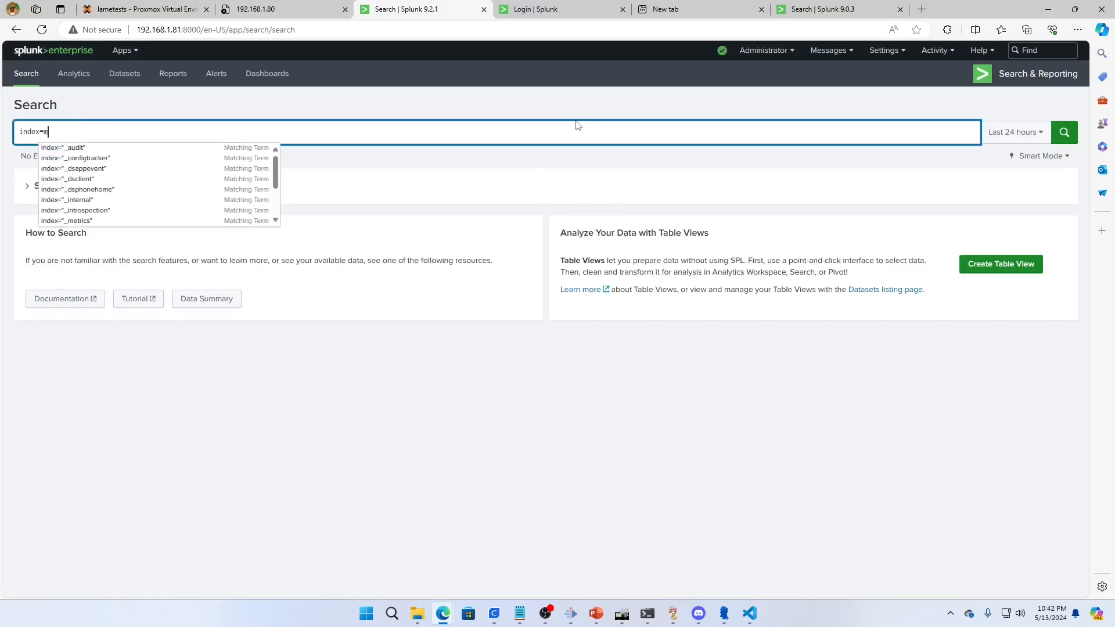
pyautogui.write('ain')
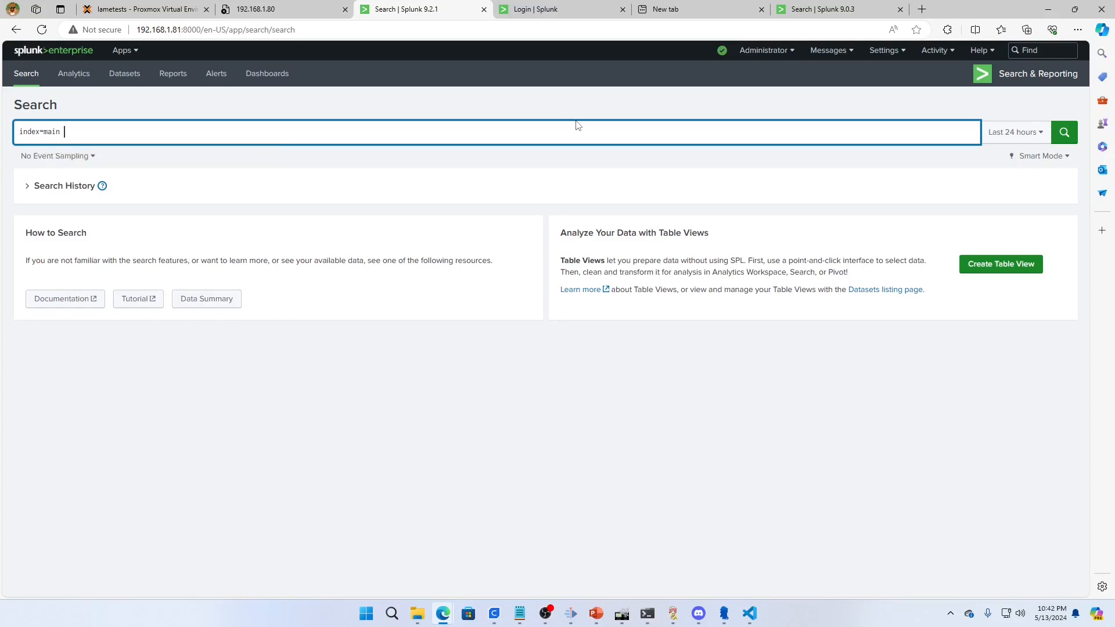
pyautogui.press('Return')
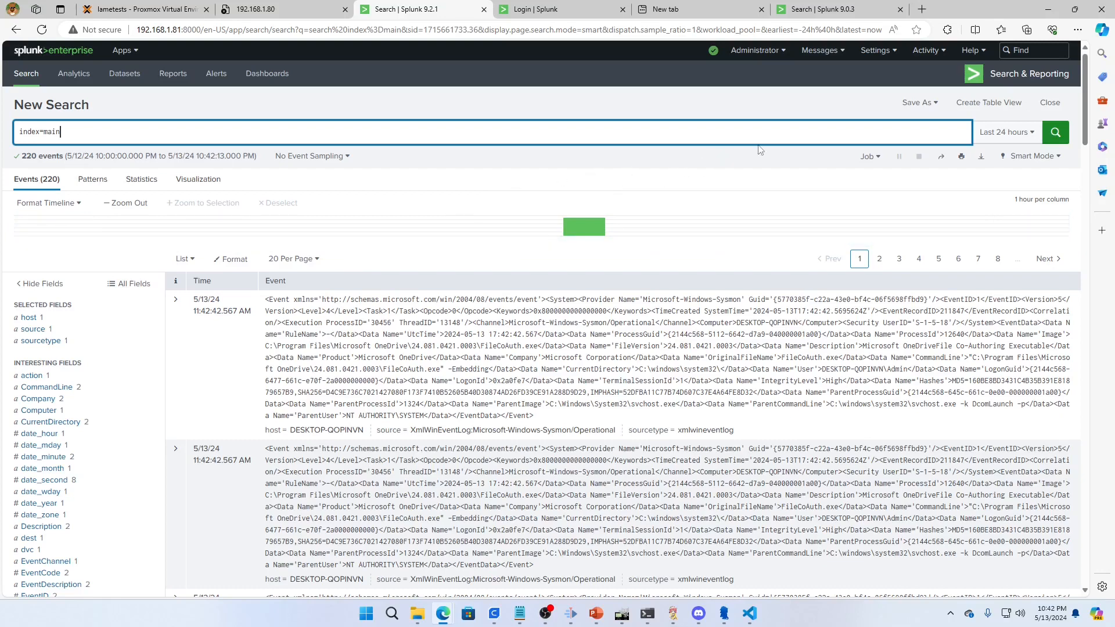
# Close the Splunk login tab for 192.168.1.78 and duplicate the tab with the index=main search
pyautogui.click(537, 12)
pyautogui.click(41, 30)
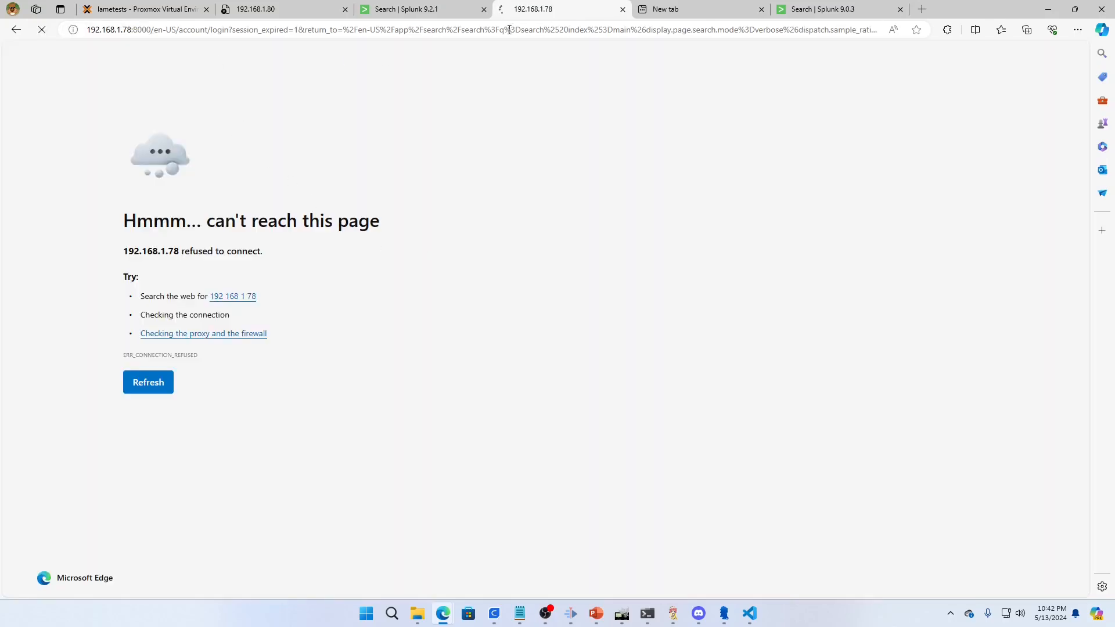
pyautogui.click(623, 9)
pyautogui.rightClick(437, 21)
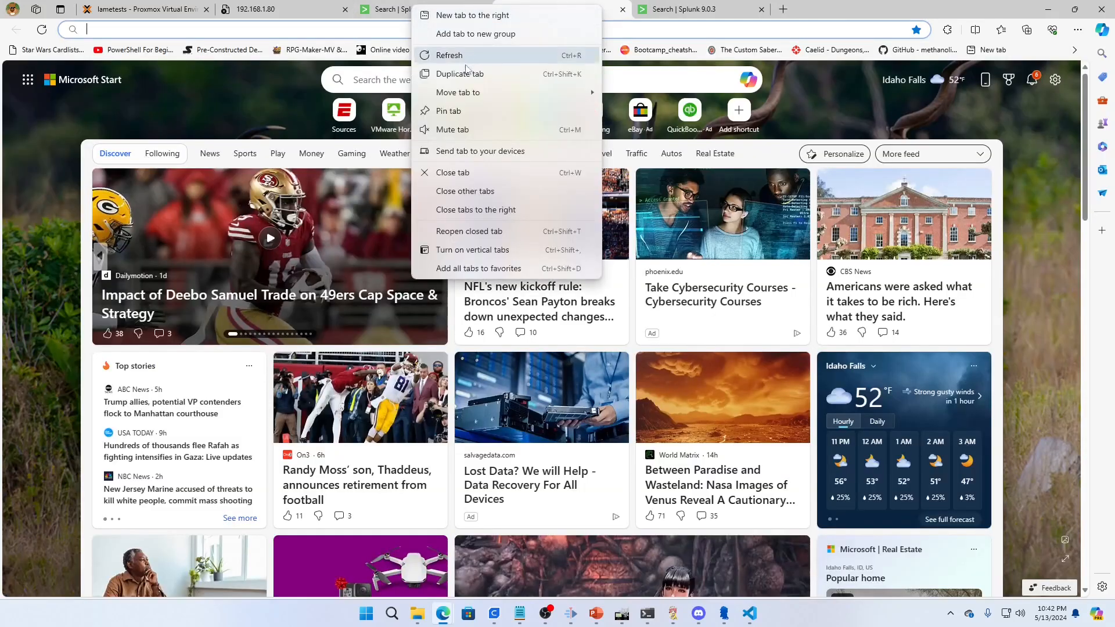
pyautogui.click(459, 73)
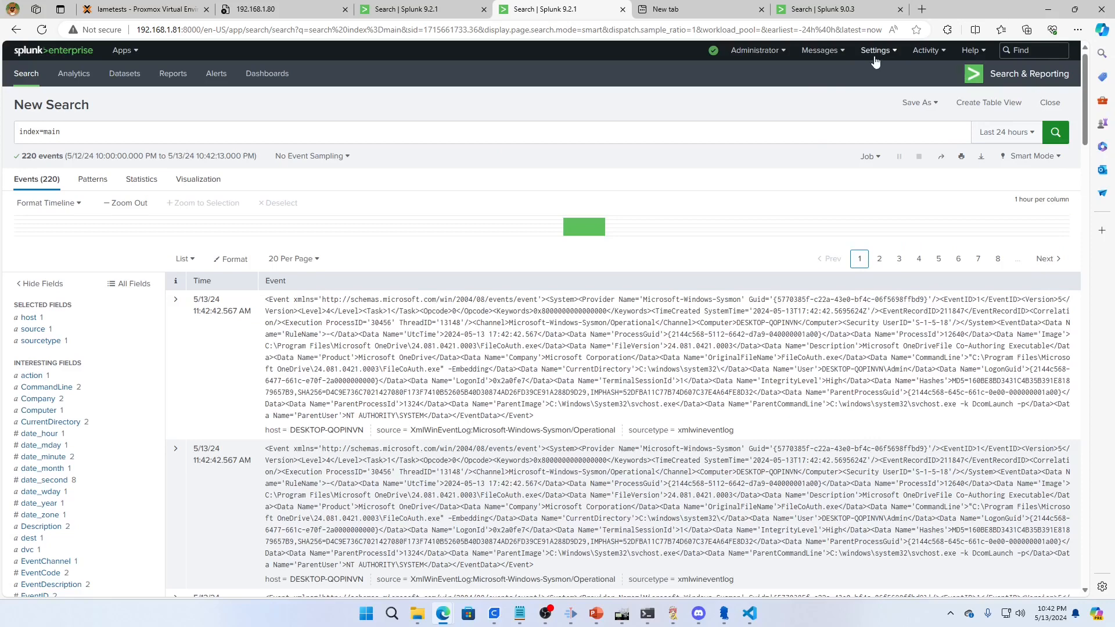
# In the duplicated tab, open the Eventgen data input and restart its default input by disabling and re-enabling it
pyautogui.click(875, 53)
pyautogui.click(940, 101)
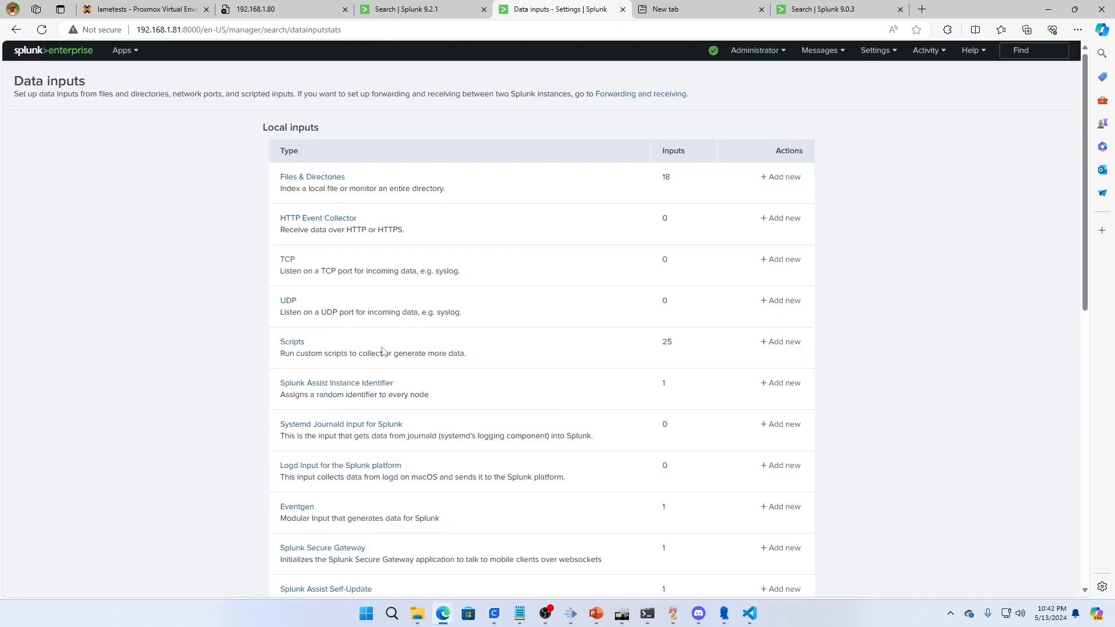
pyautogui.click(295, 508)
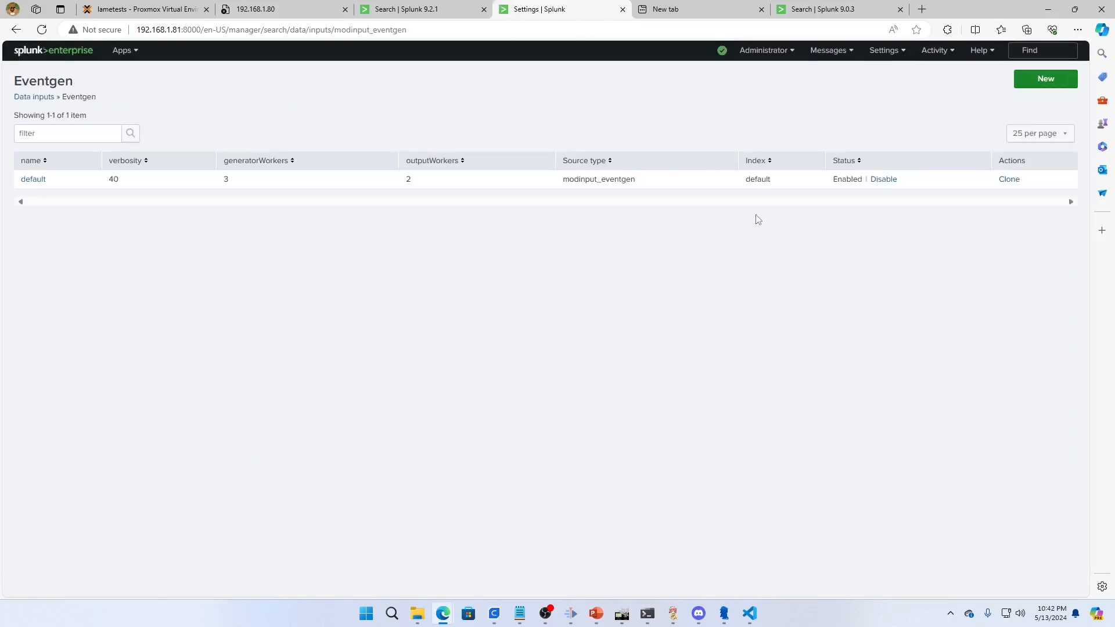
pyautogui.click(883, 179)
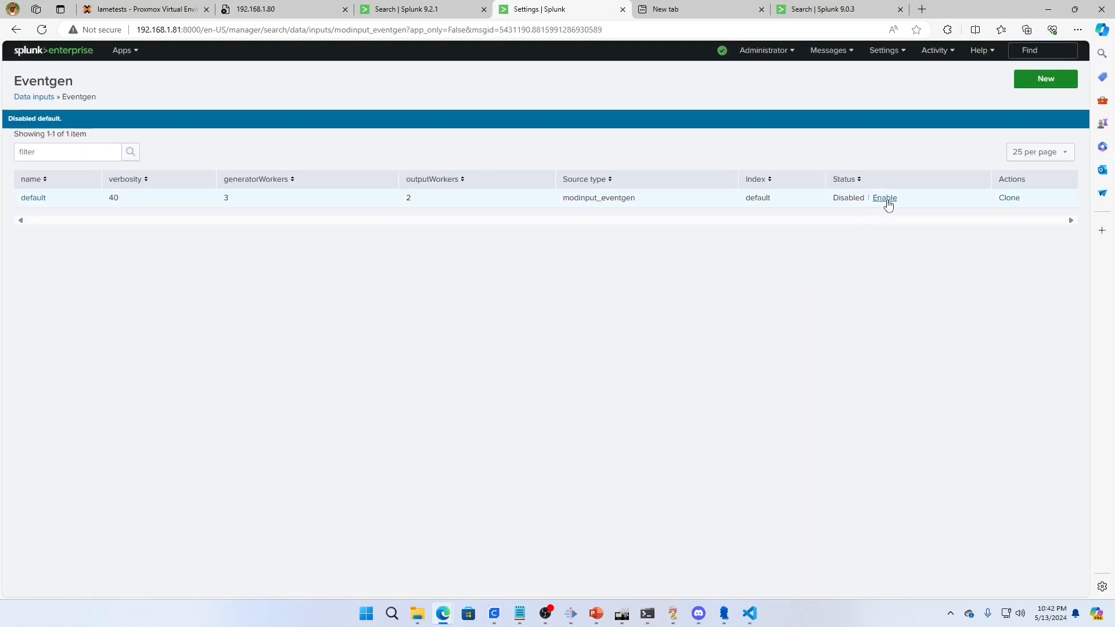
pyautogui.click(884, 198)
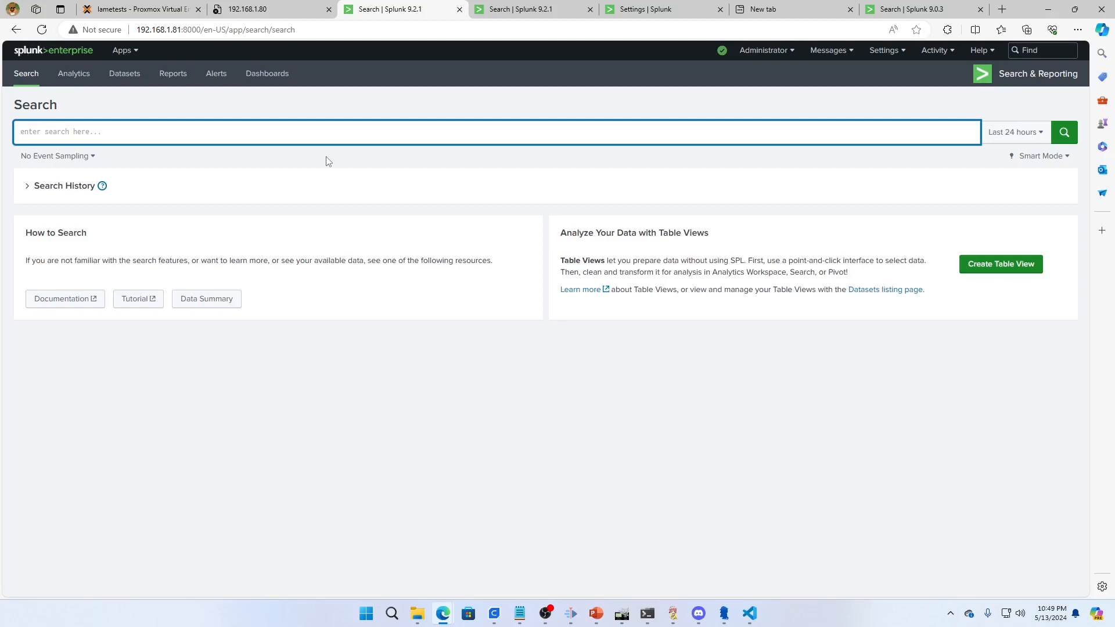
# Run a fresh index=main search over the last 24 hours to check for replayed events
pyautogui.write('idnex=')
pyautogui.press('BackSpace')
pyautogui.press('BackSpace')
pyautogui.write('ndex=main')
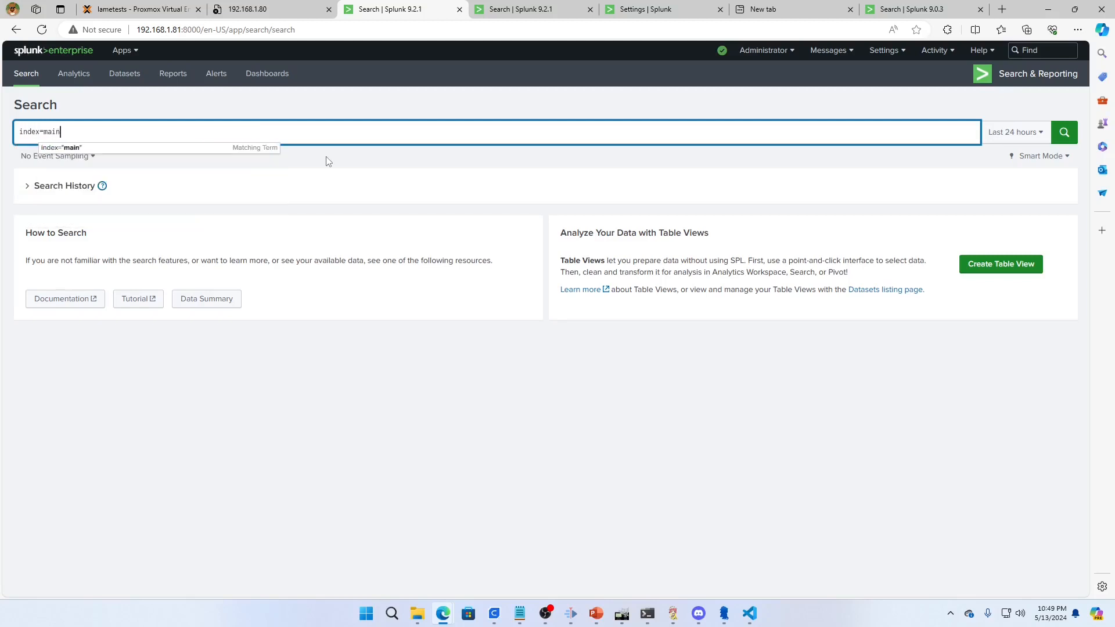
pyautogui.press('Return')
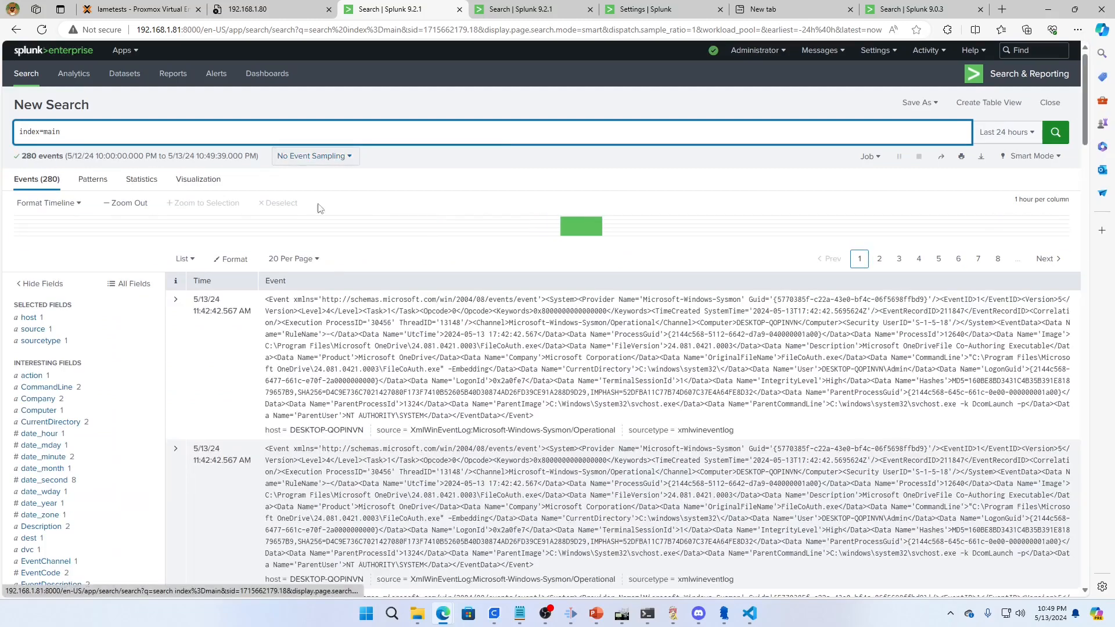